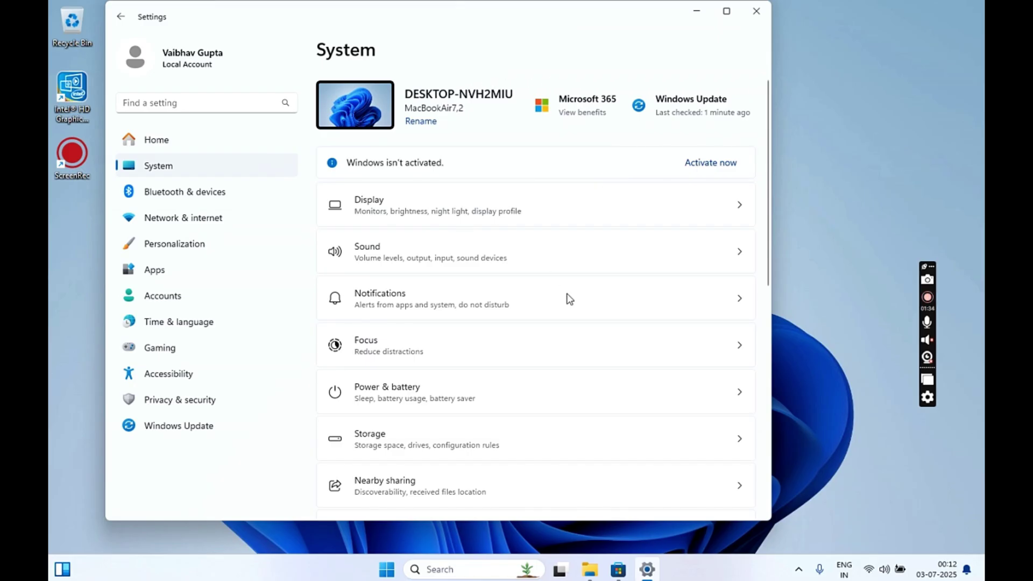
Check the About page specs (Windows 11 Pro 23H2, 8.00 GB RAM), then go back to Settings Home
scroll(570, 304, "down", 10)
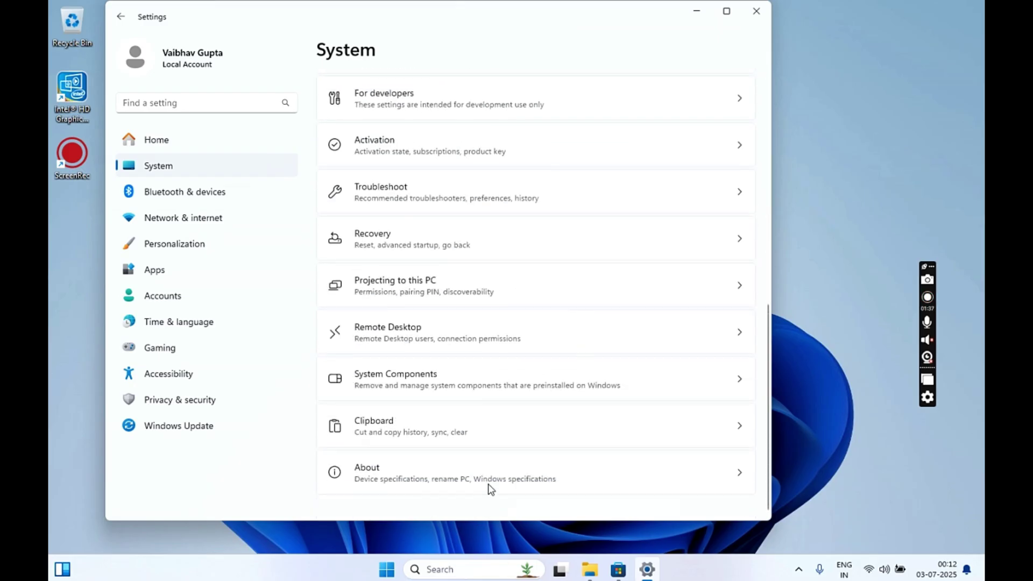
left_click(721, 490)
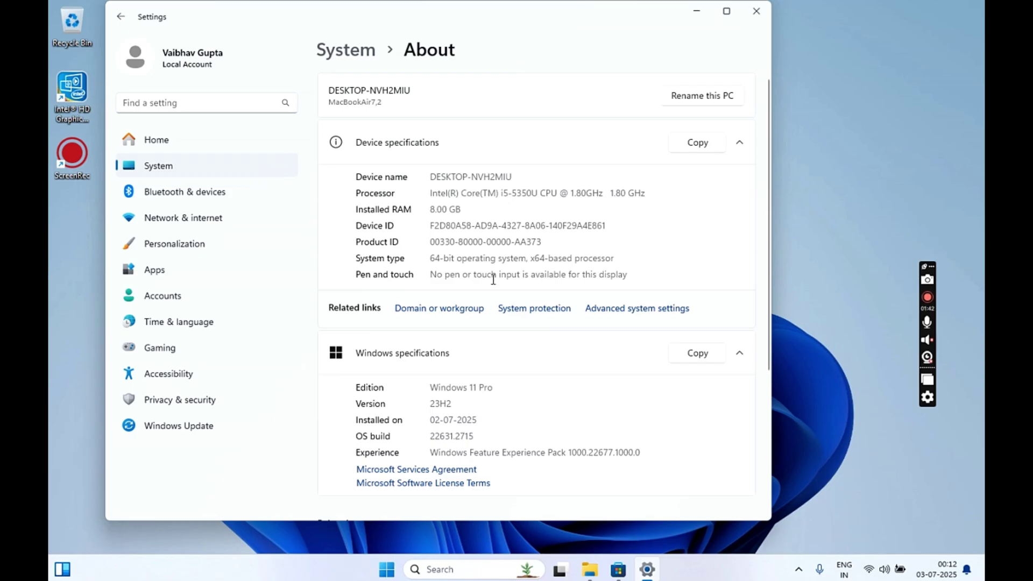
scroll(515, 231, "down", 3)
scroll(520, 238, "up", 3)
scroll(520, 238, "down", 3)
scroll(519, 238, "up", 3)
left_click(166, 145)
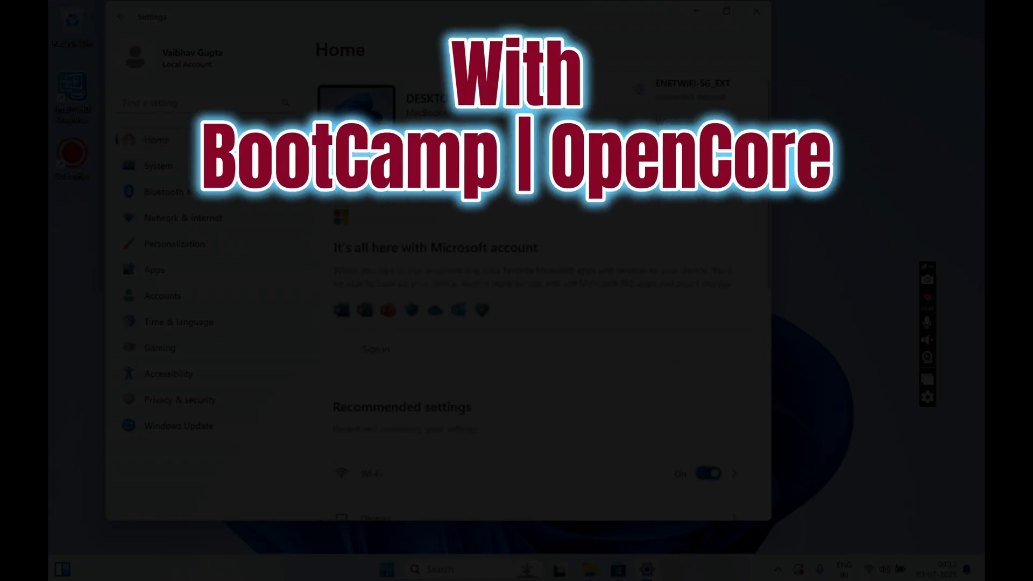
Minimise Settings, open File Explorer, and launch Command Prompt as administrator via 'cmd'
left_click(696, 13)
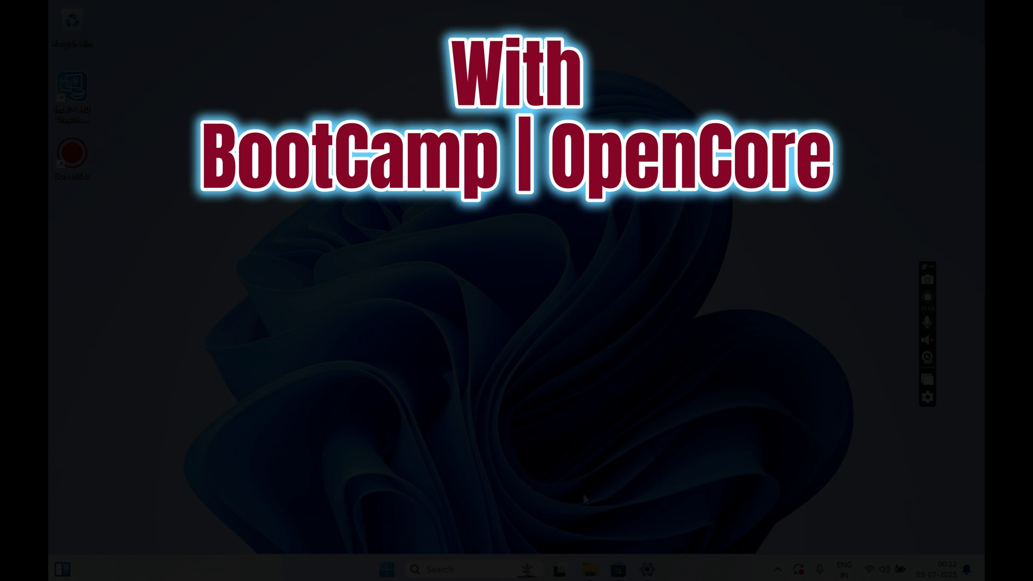
left_click(589, 569)
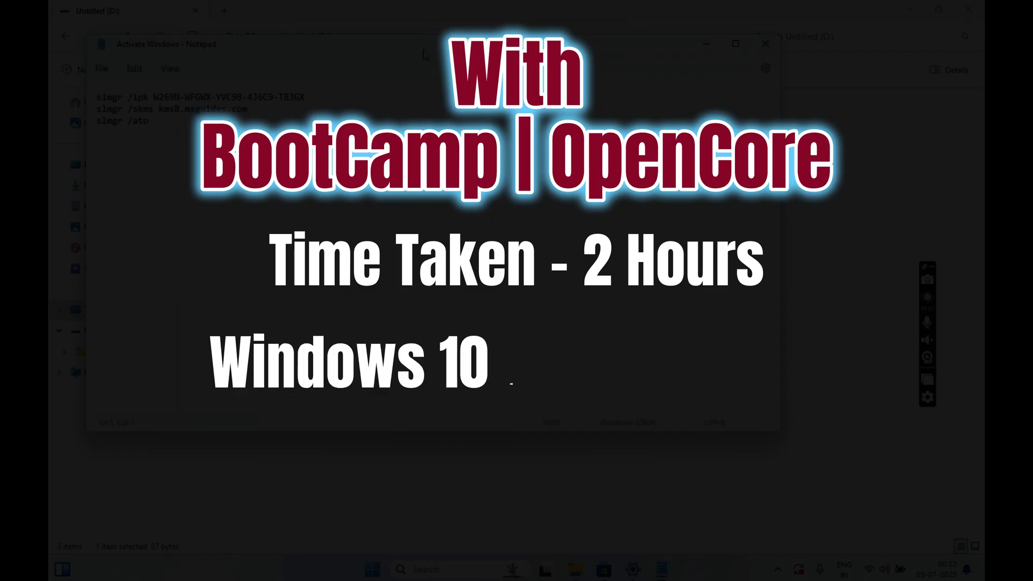
key("super")
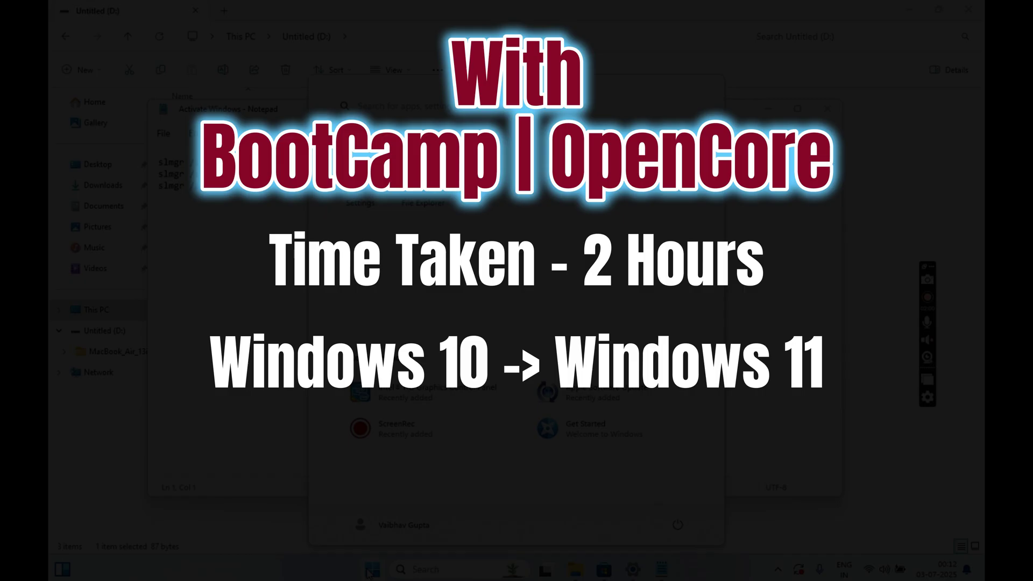
type("cmd")
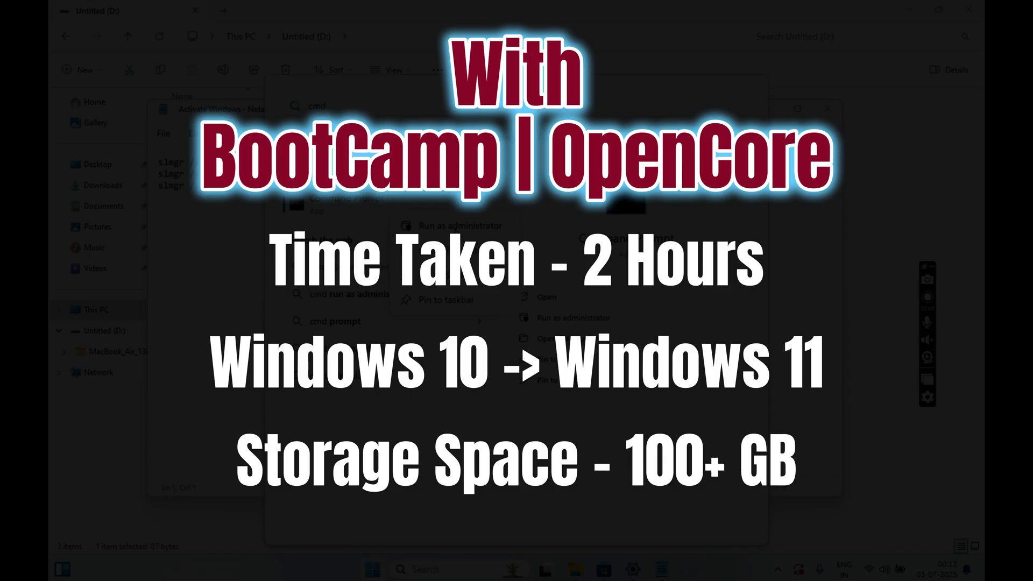
key("Return")
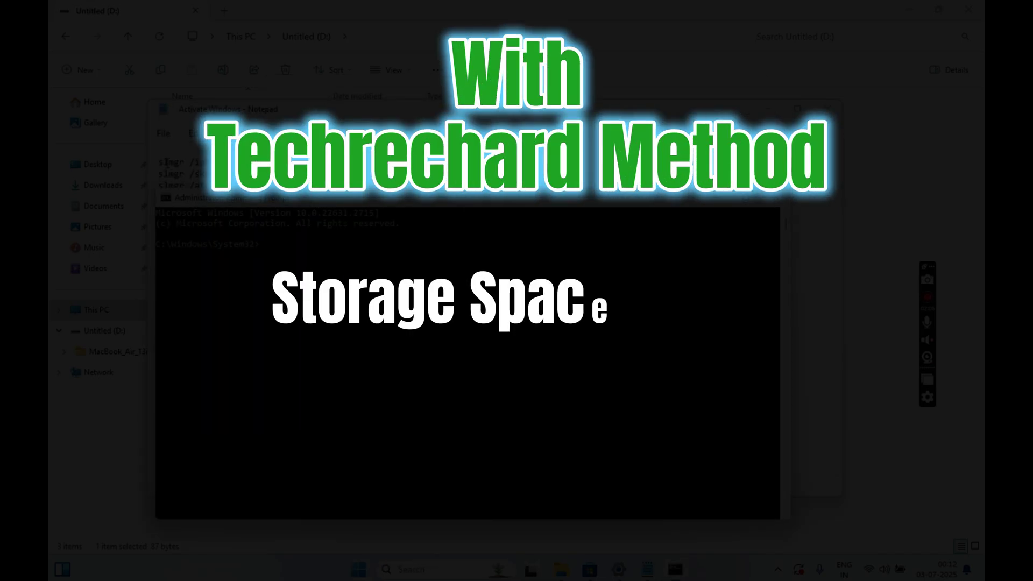
Copy the slmgr /ipk line from the Activate Windows notes into the admin console
left_click(177, 168)
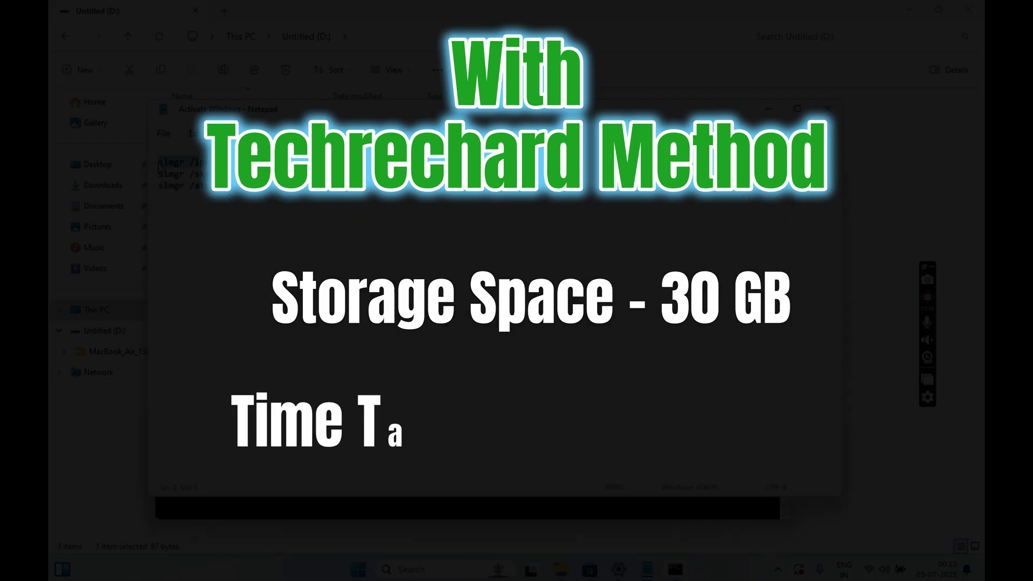
right_click(184, 196)
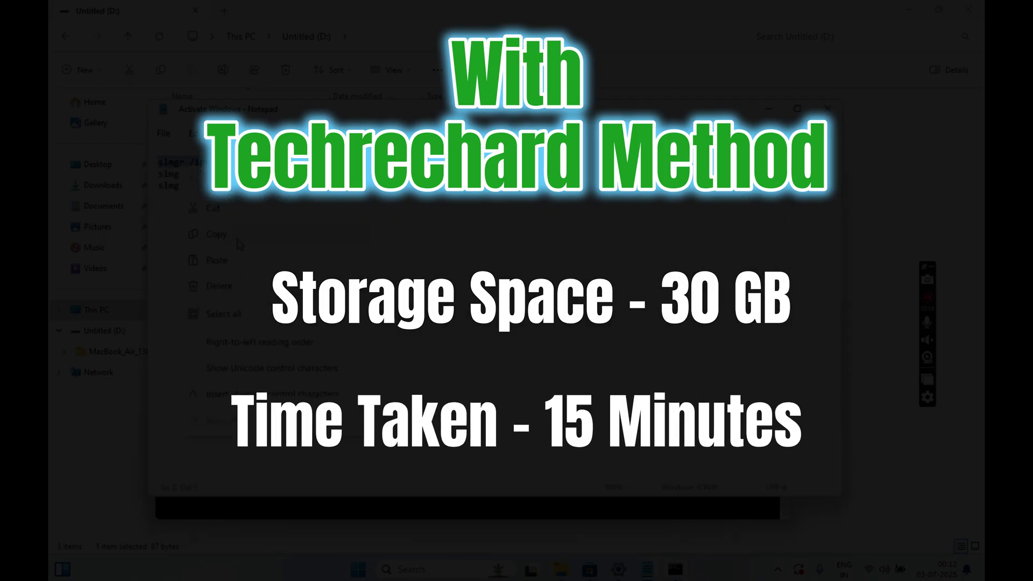
left_click(324, 514)
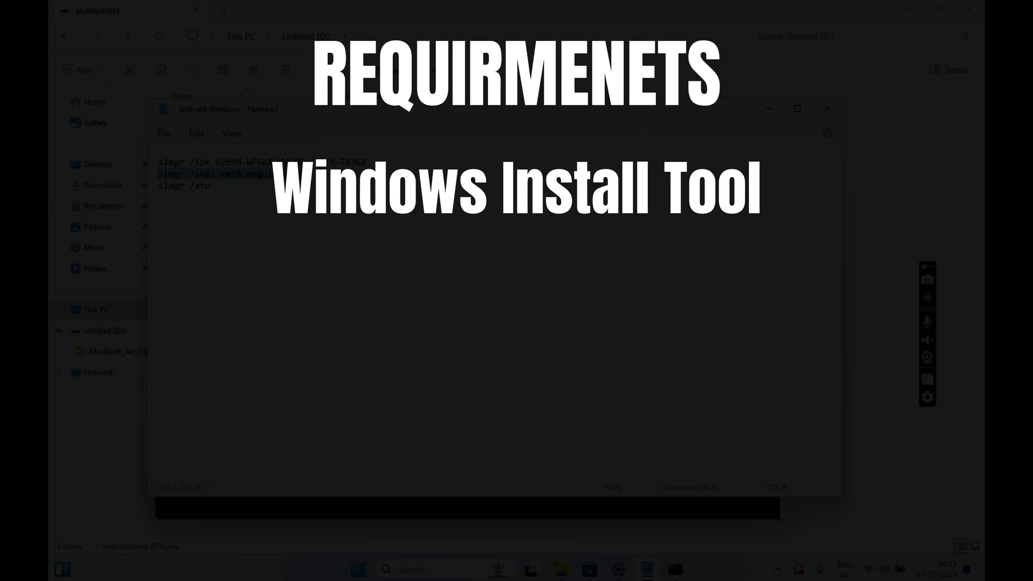
Run slmgr /skms and slmgr /ato from the notes, dismissing each result message
left_click(370, 509)
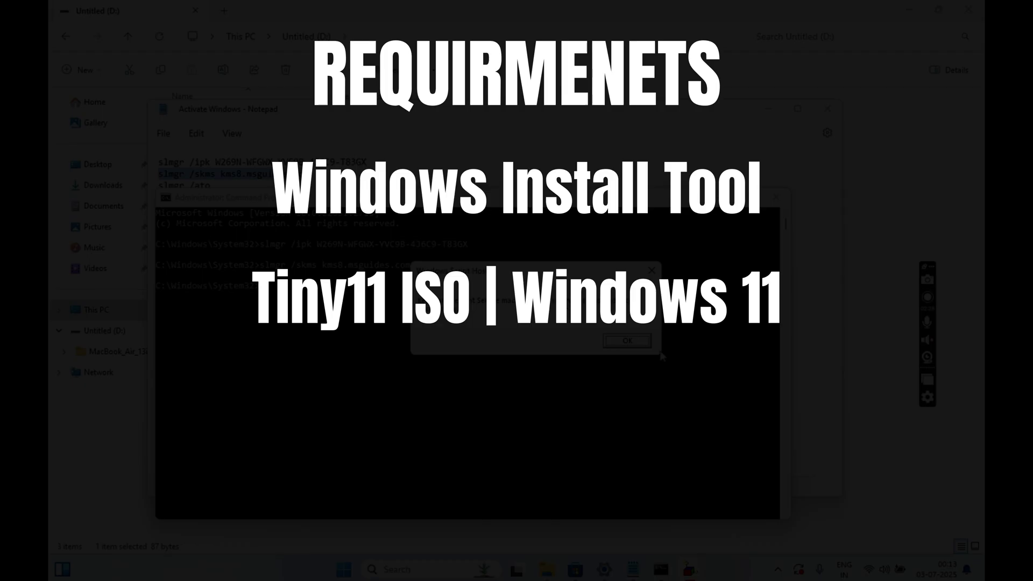
left_click(626, 341)
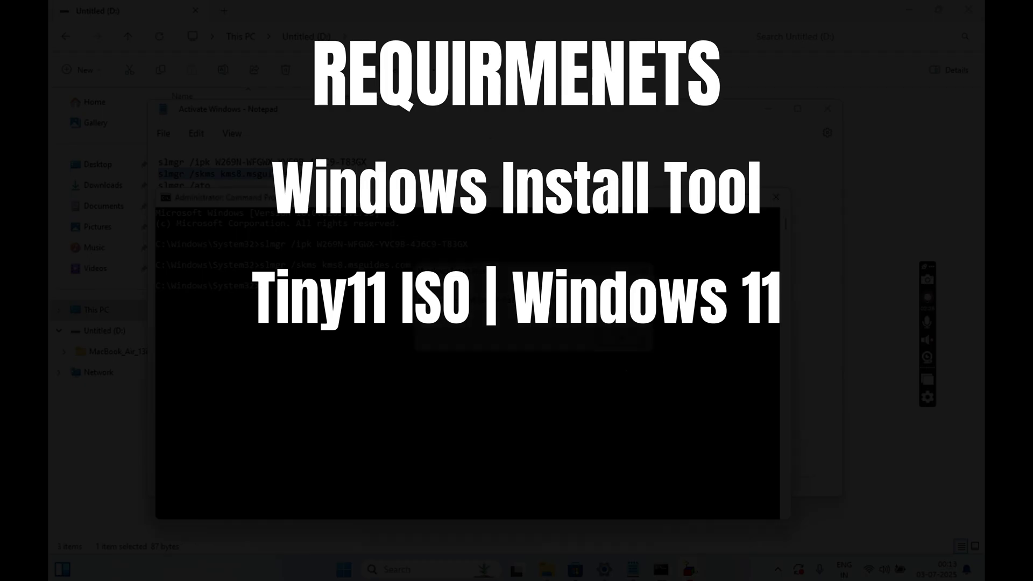
left_click(482, 126)
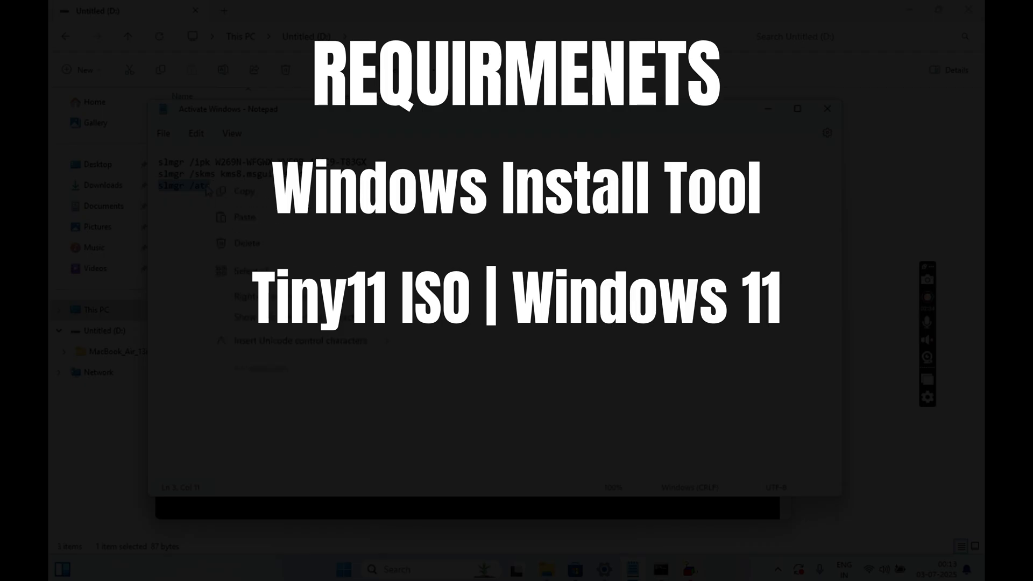
left_click(366, 514)
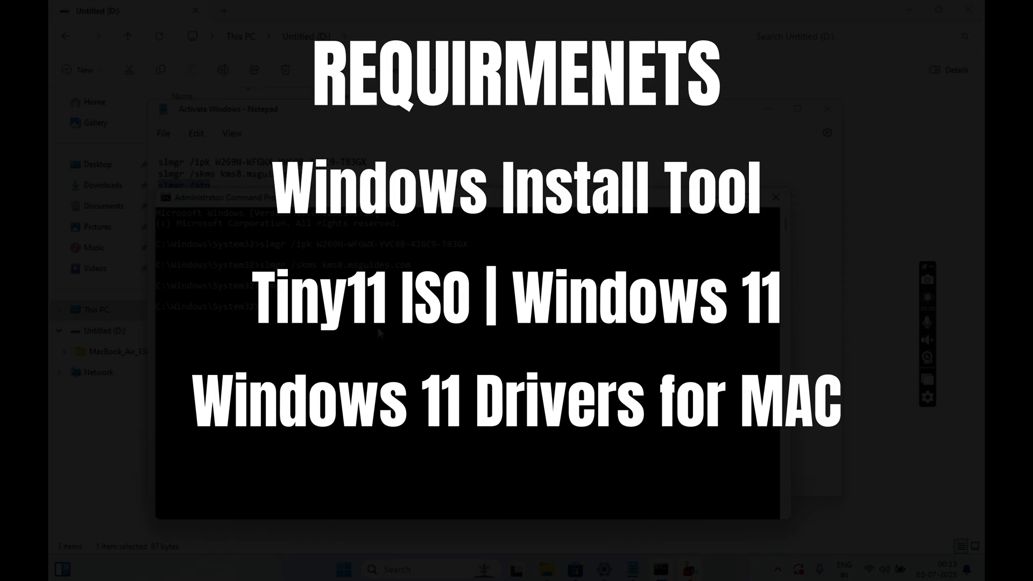
Move the console aside and close the Activate Windows notes and File Explorer
left_click_drag(400, 298, 457, 252)
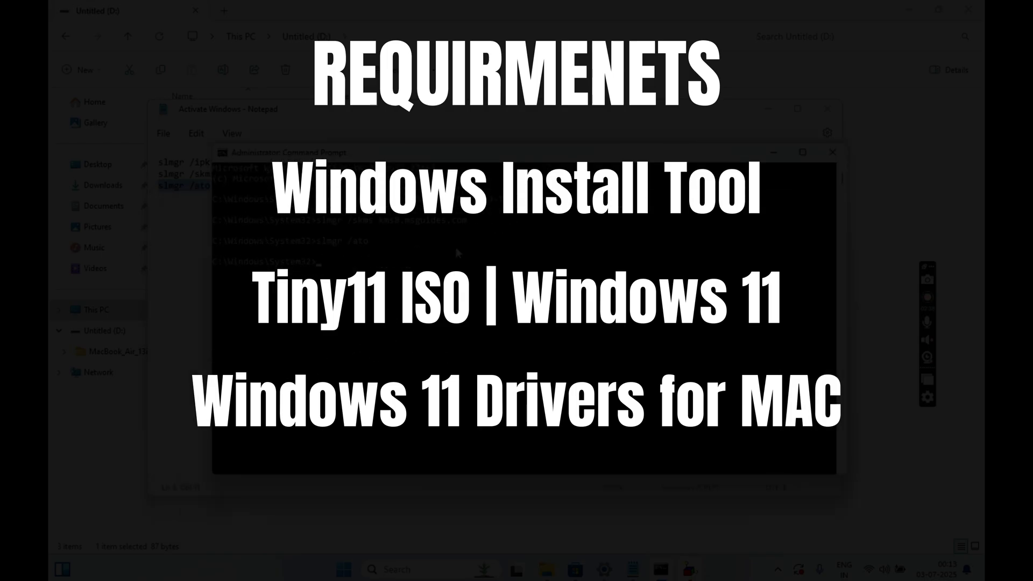
left_click(827, 109)
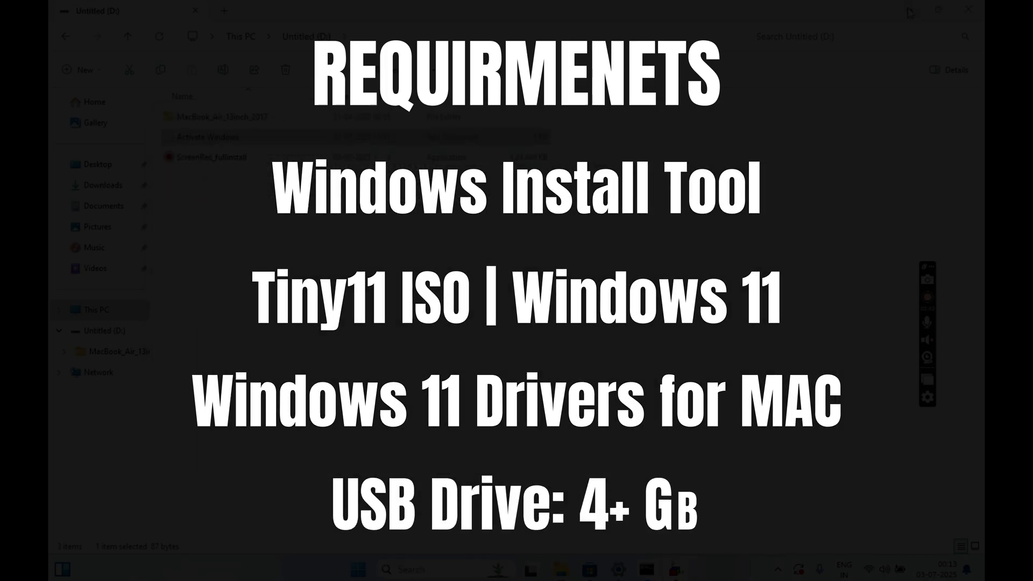
left_click(968, 10)
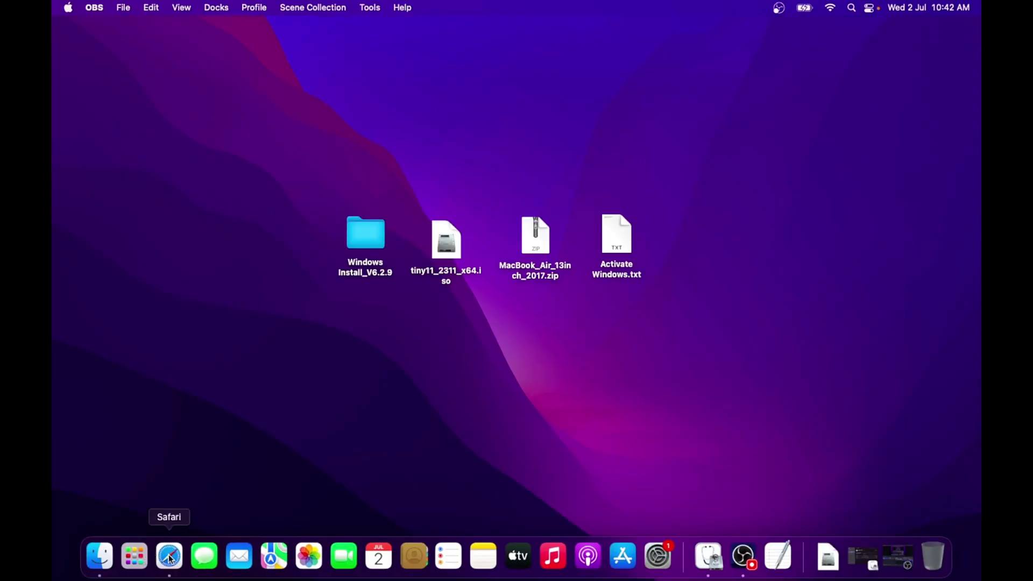
Start downloading Windows Install from its SourceForge page in Safari
left_click(170, 557)
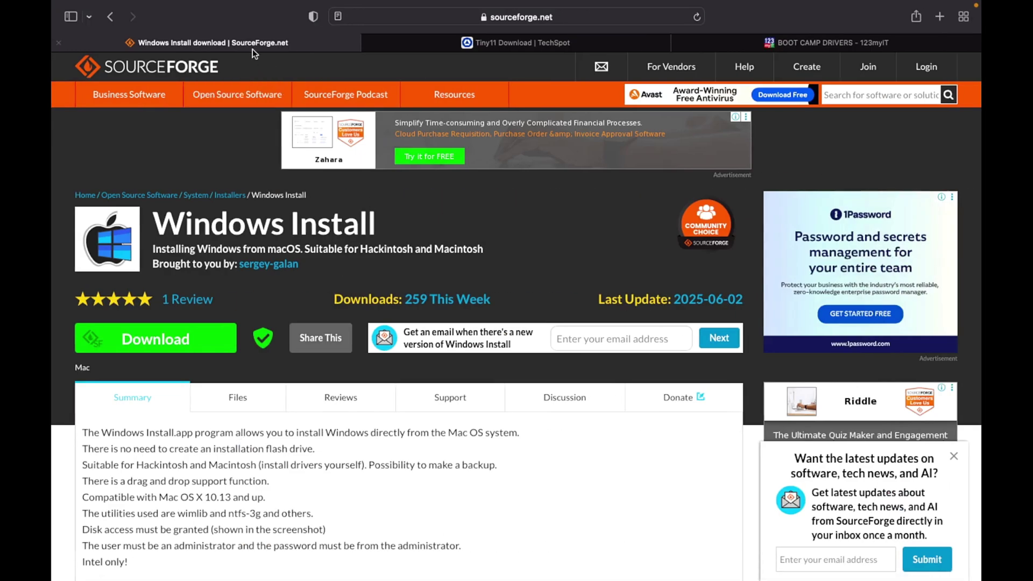
scroll(337, 276, "down", 2)
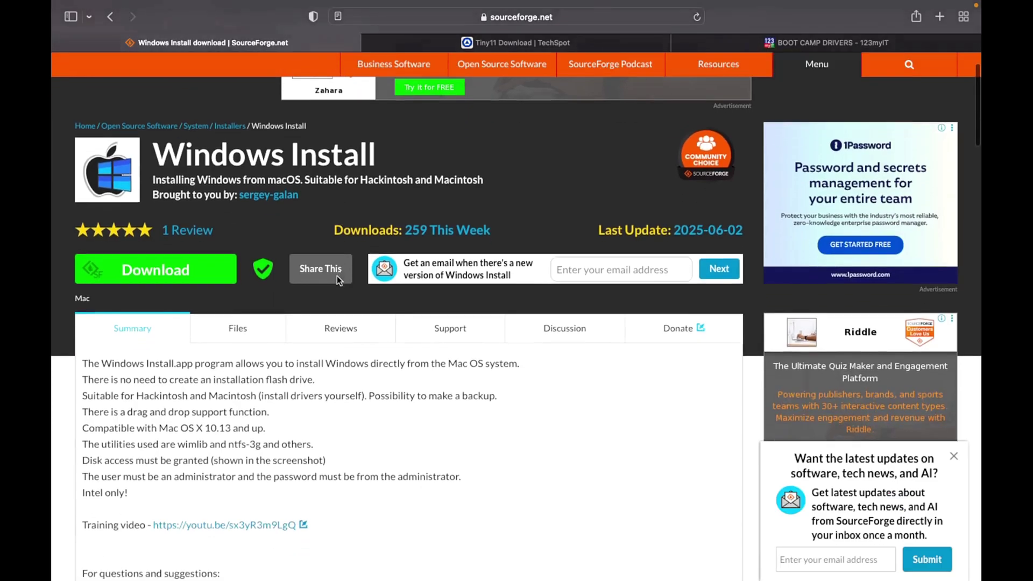
left_click_drag(156, 161, 379, 158)
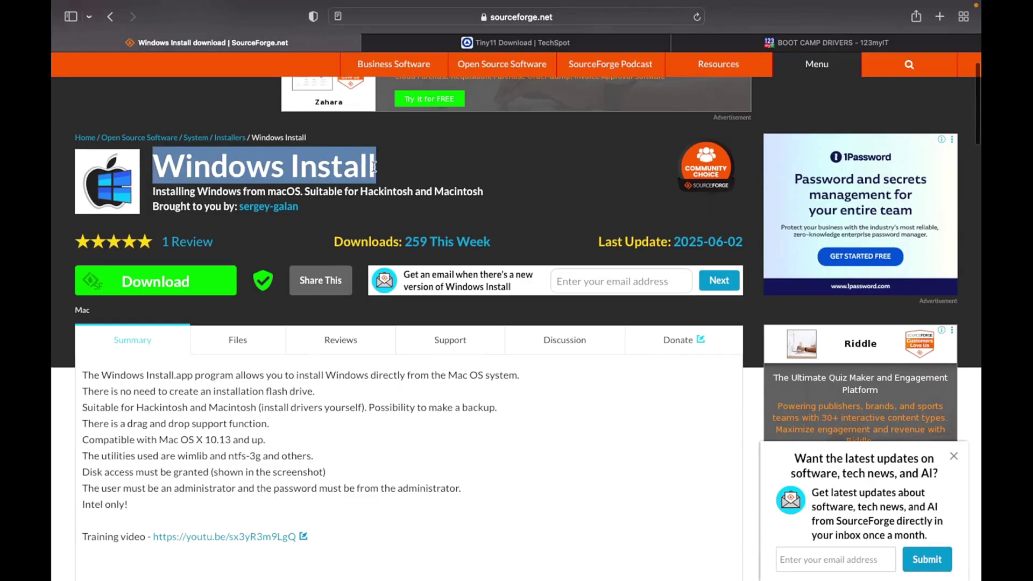
left_click(374, 167)
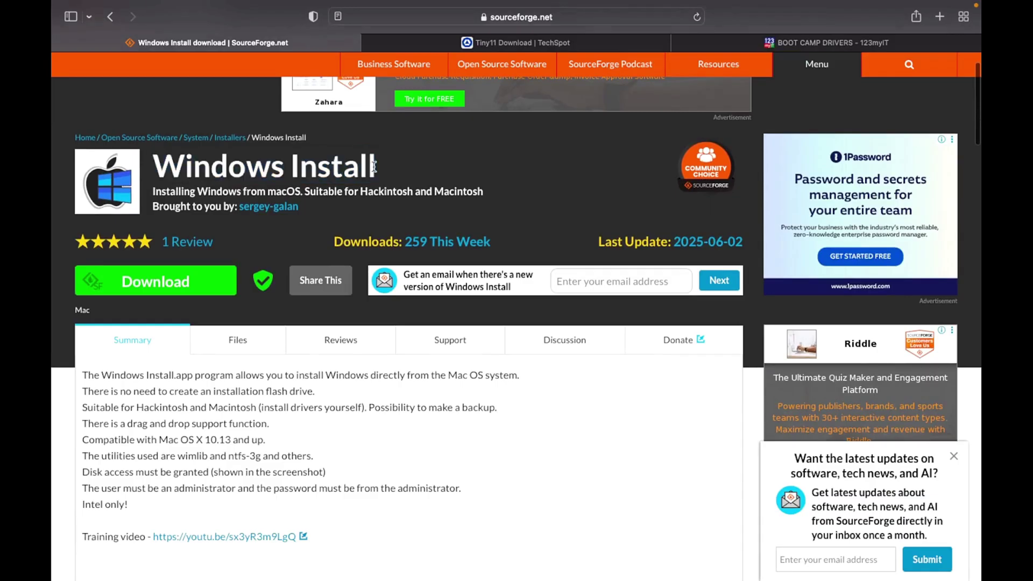
left_click(162, 285)
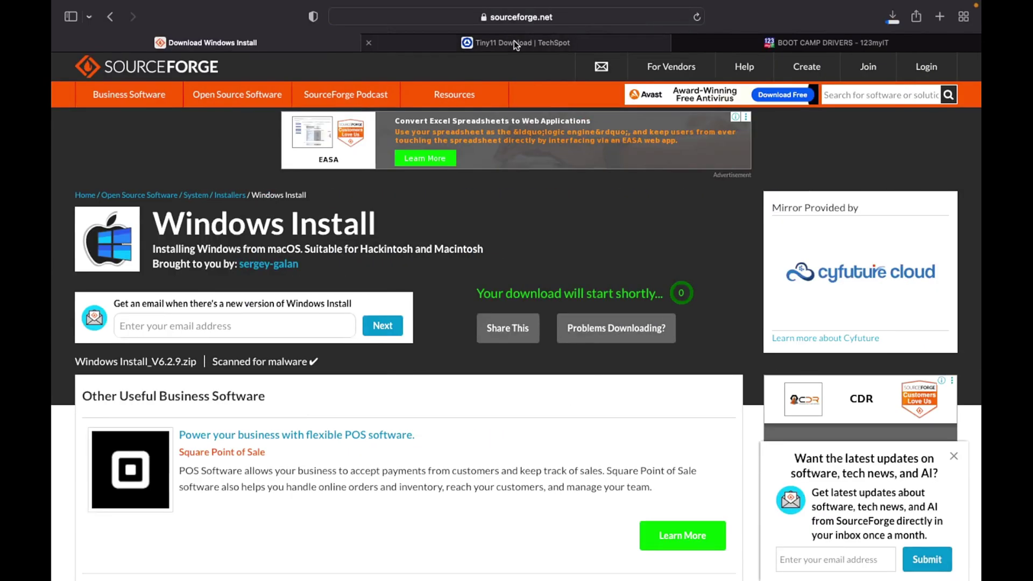
Switch to the TechSpot Tiny11 2311 download page
left_click(514, 42)
left_click_drag(204, 121, 325, 124)
left_click(221, 152)
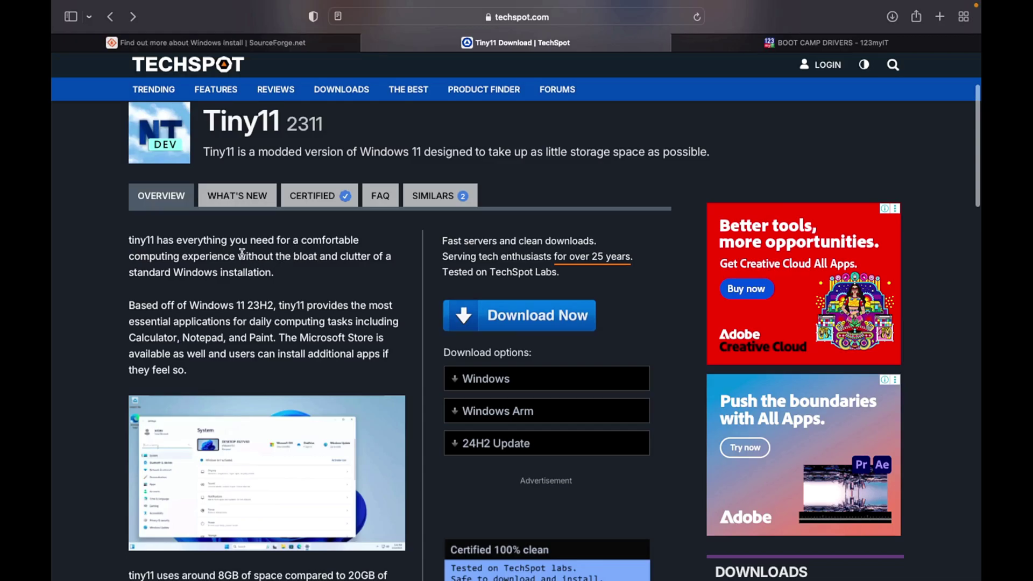
Download the Windows build of Tiny11 and select tiny11_2311_x64.iso on the desktop
left_click_drag(238, 255, 284, 270)
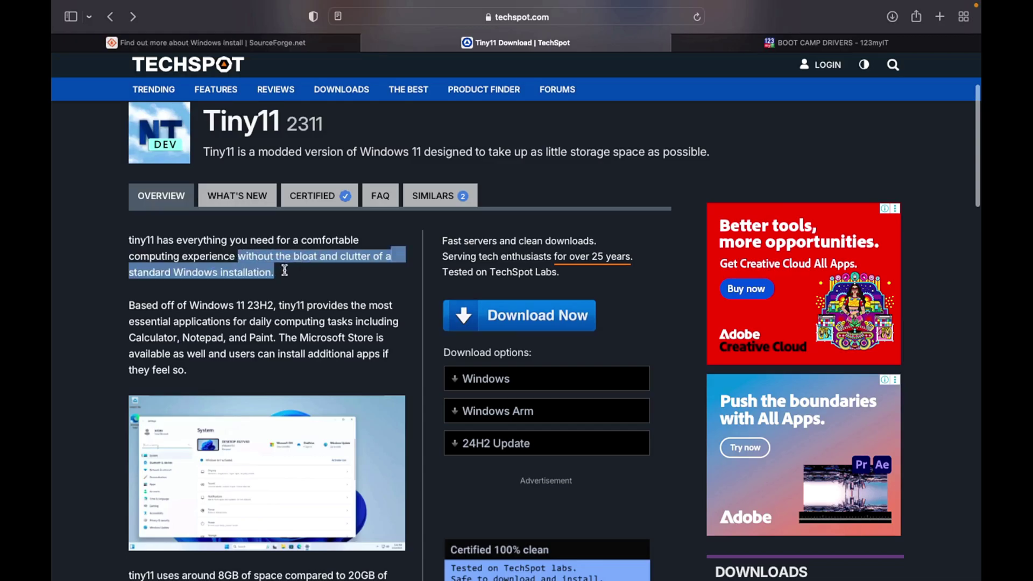
left_click(285, 270)
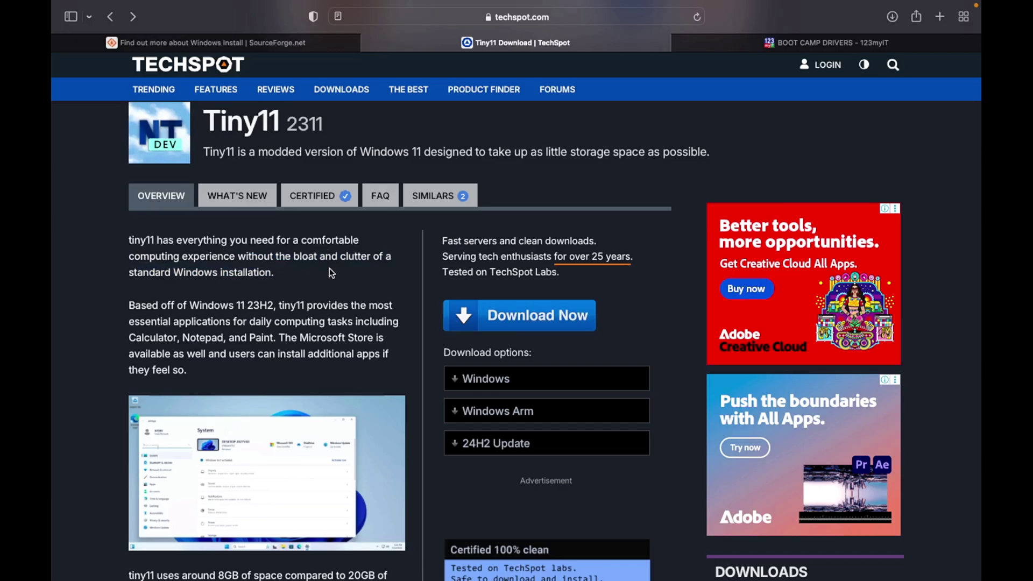
left_click(490, 383)
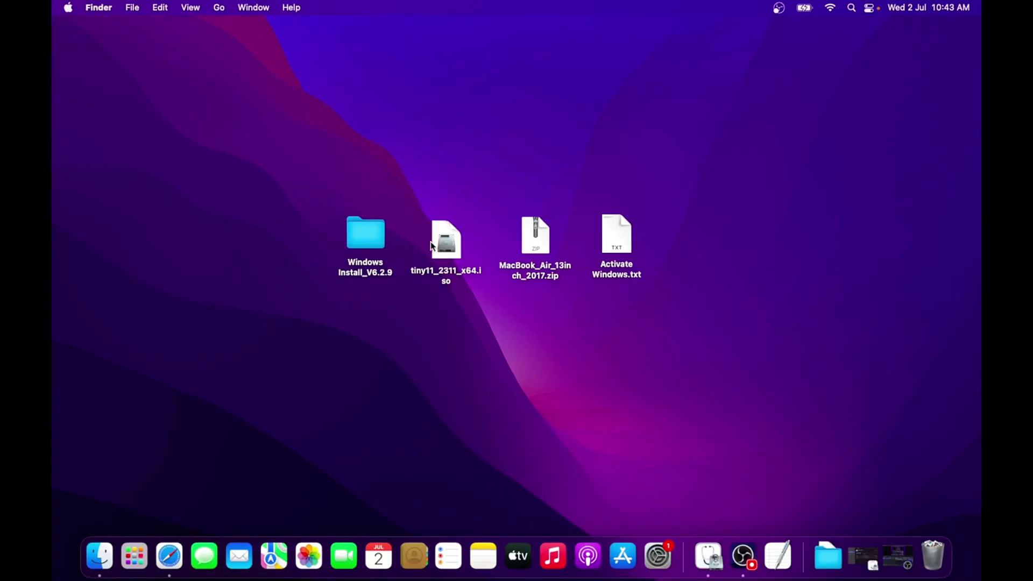
left_click(454, 261)
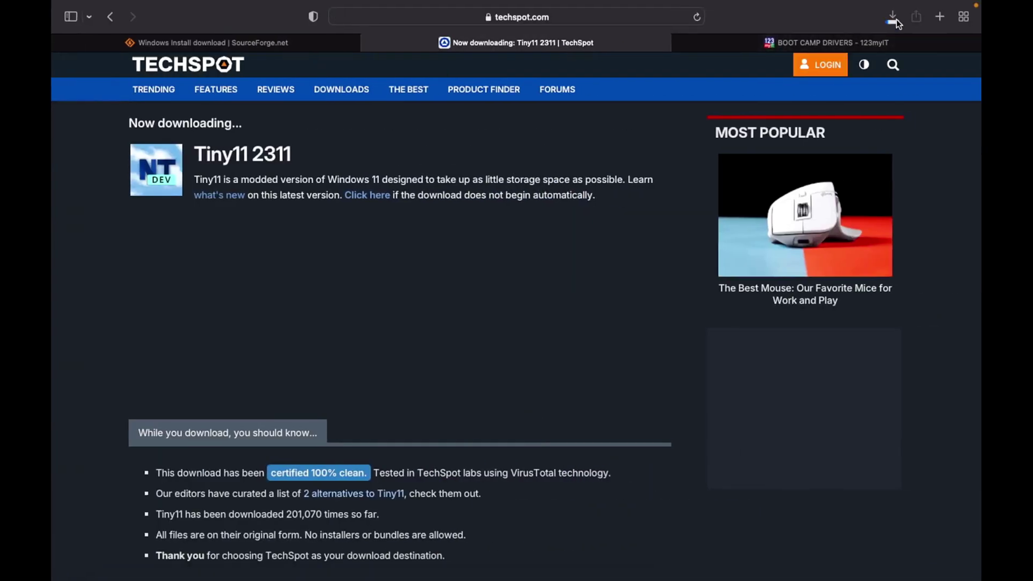
Stop the tiny11 ISO download, clear the Downloads list, and close the SourceForge tab
left_click(896, 20)
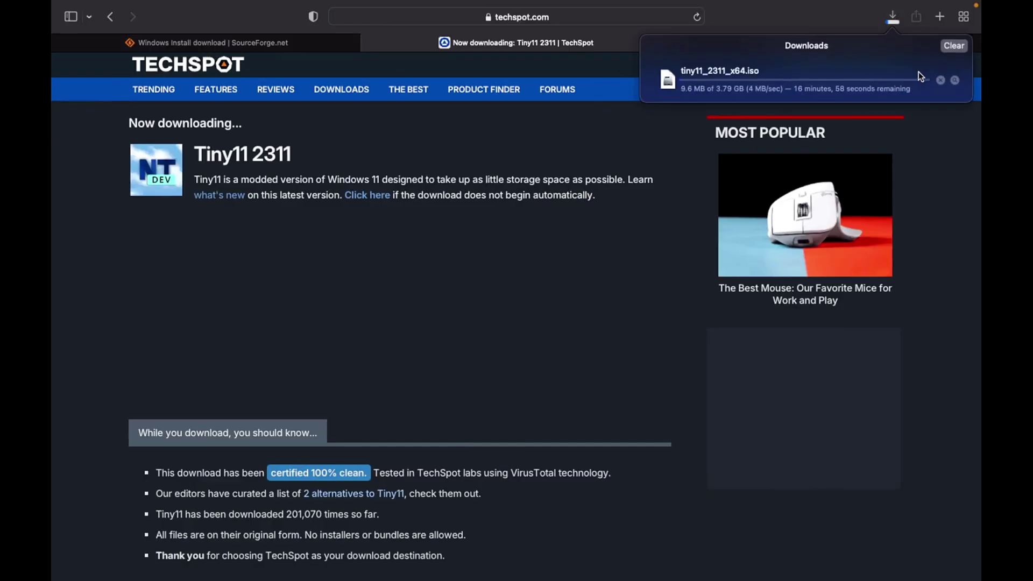
left_click(940, 80)
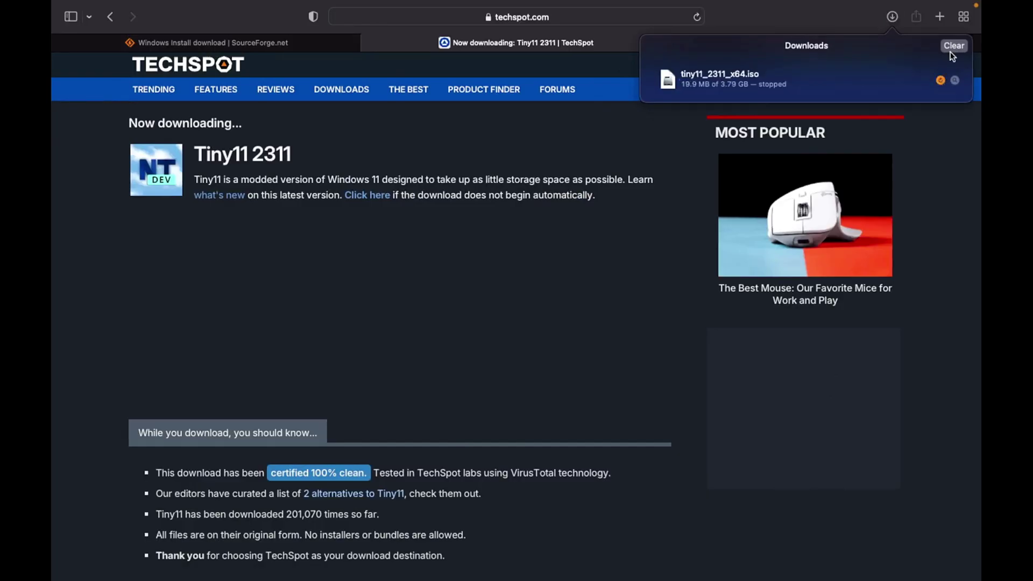
left_click(951, 48)
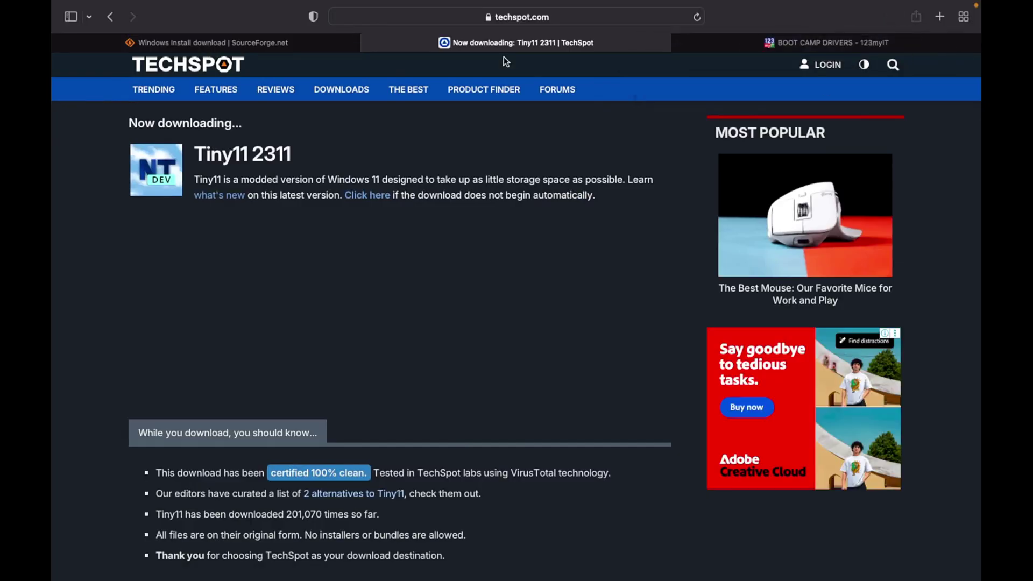
left_click(61, 43)
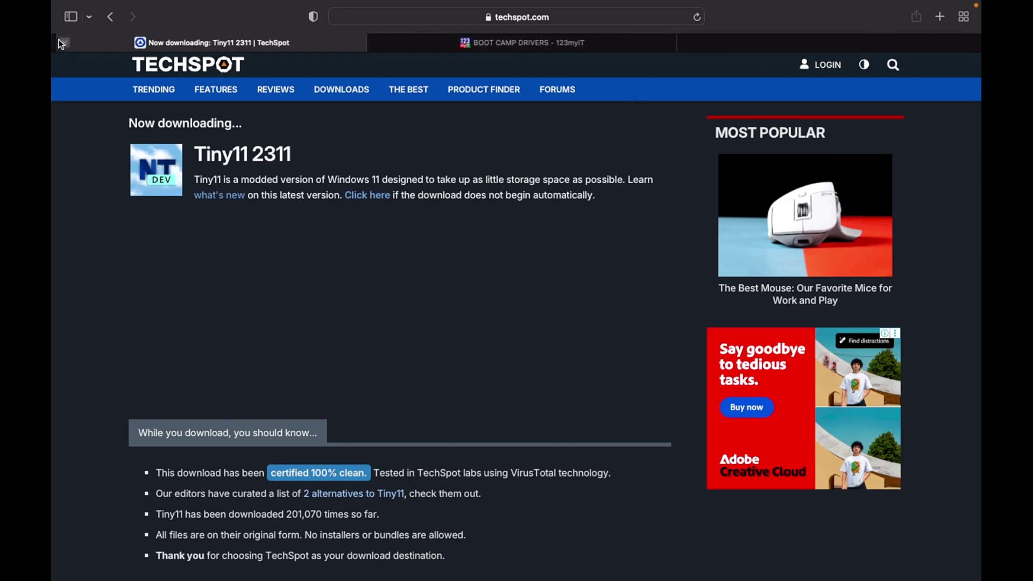
Close the TechSpot tab, leaving the 123myIT Boot Camp Drivers page with Windows Support Software links
left_click(59, 43)
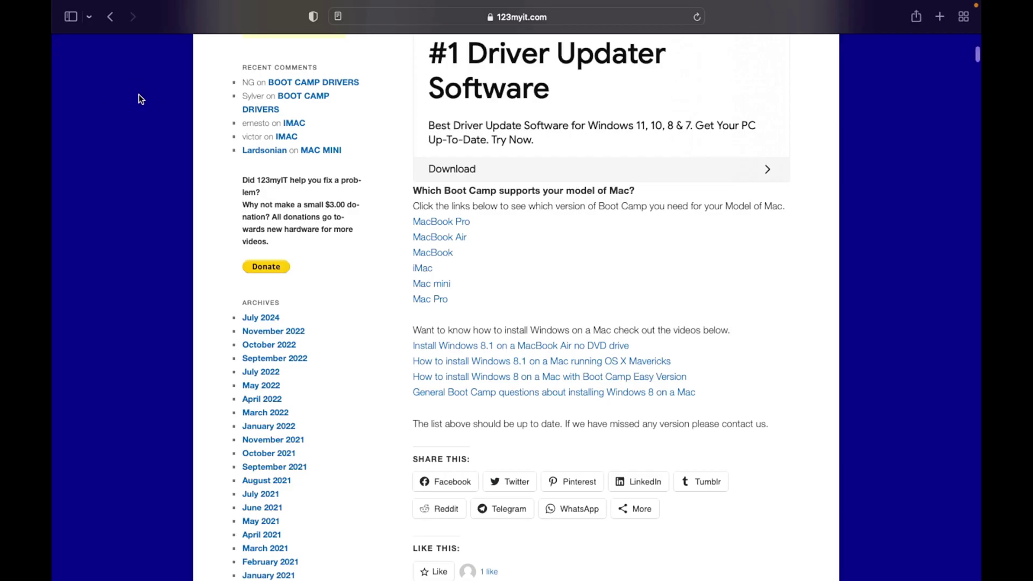
scroll(366, 137, "up", 12)
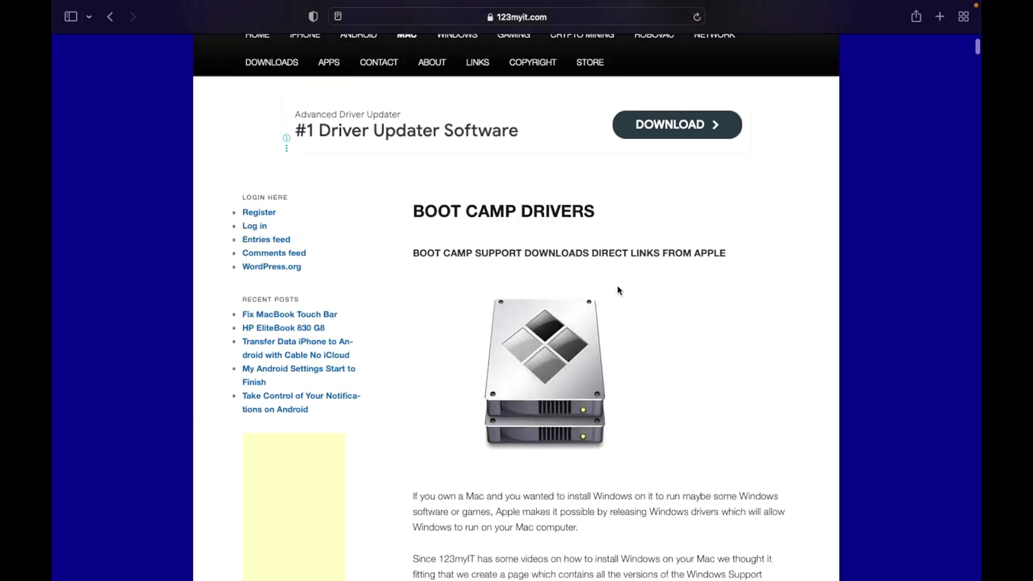
scroll(617, 289, "down", 15)
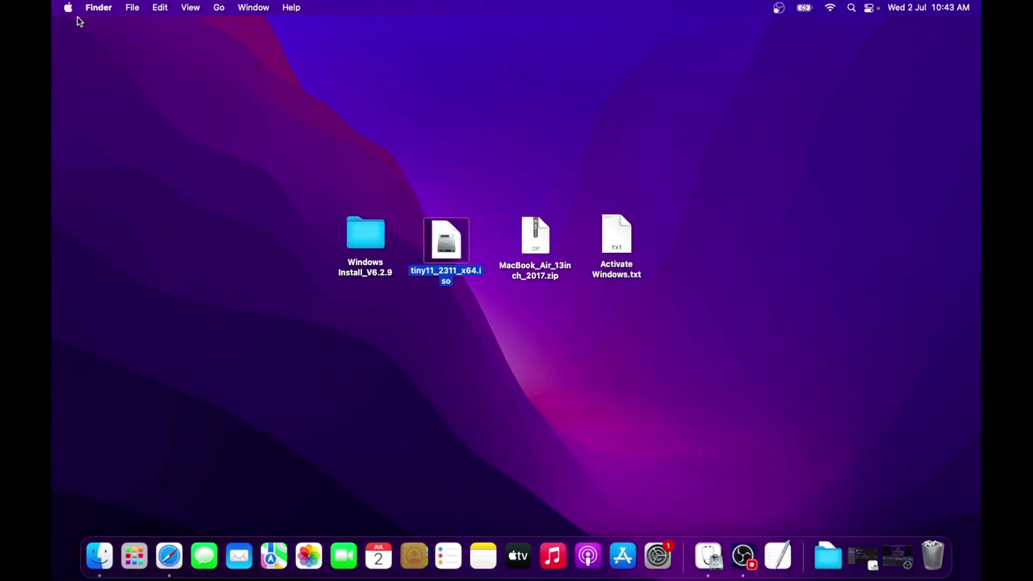
Check the Mac model in About This Mac, then open the MacBook Air drivers link
left_click(68, 8)
left_click(90, 28)
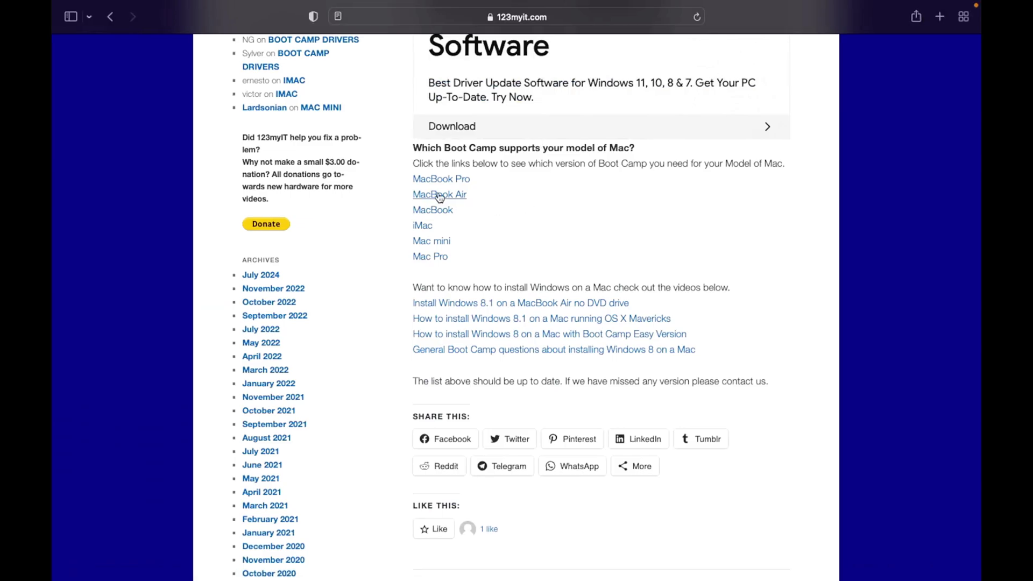
left_click(438, 195)
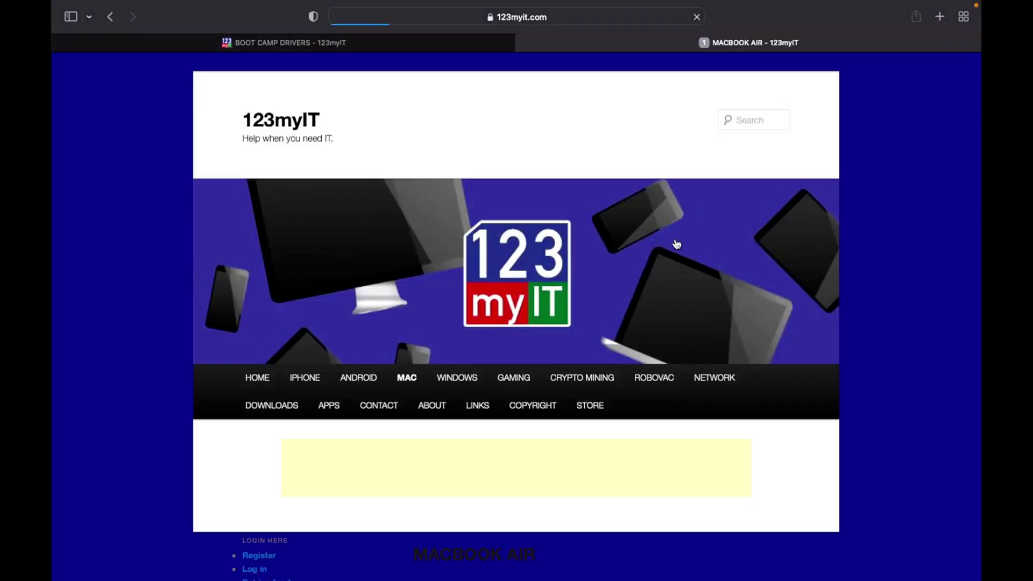
Locate the MacBook Air (13-inch, 2017) entry on the 123myIT drivers page
scroll(676, 239, "down", 10)
scroll(676, 240, "down", 10)
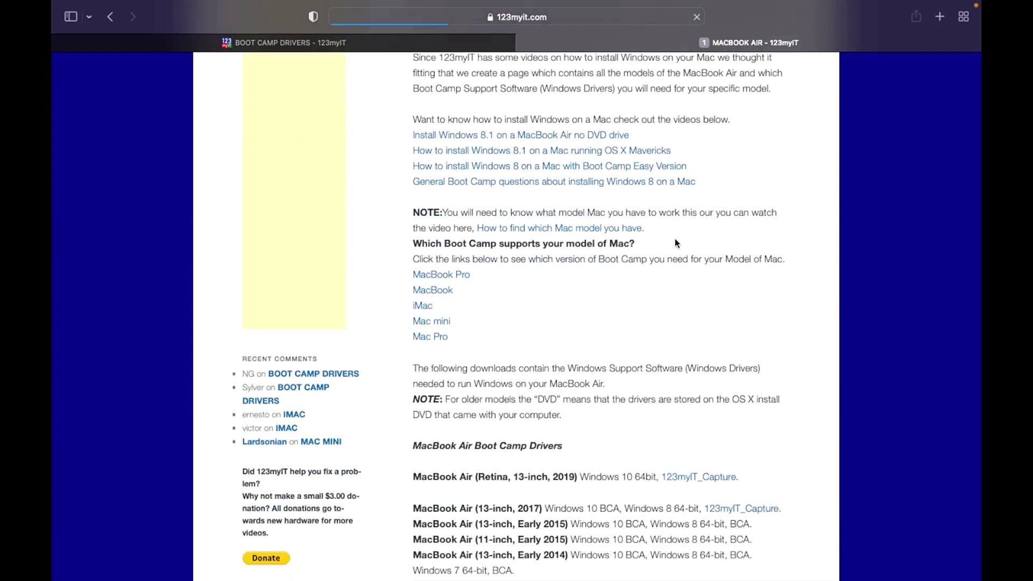
scroll(676, 242, "down", 3)
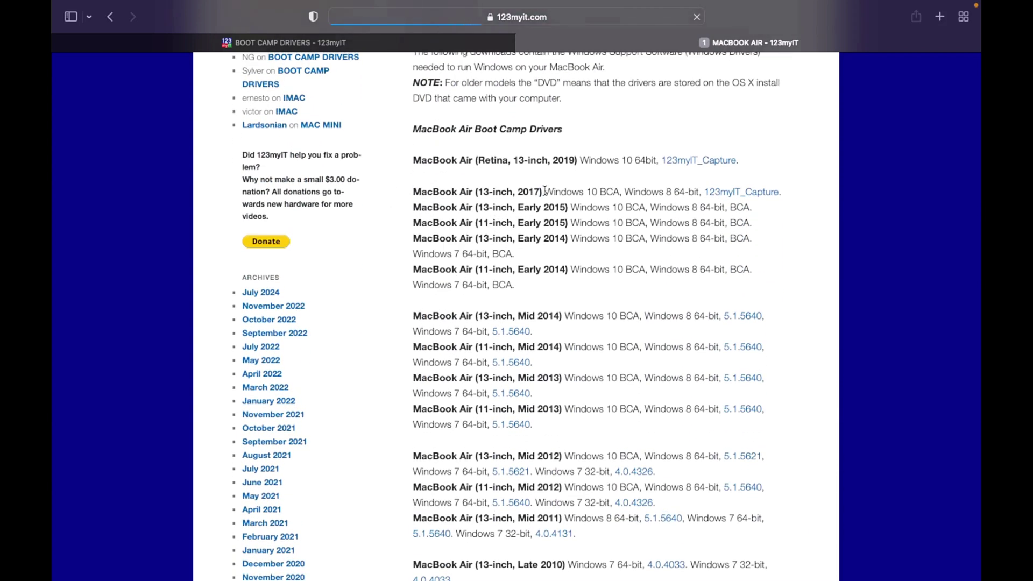
left_click_drag(413, 192, 544, 191)
key("ctrl+Left")
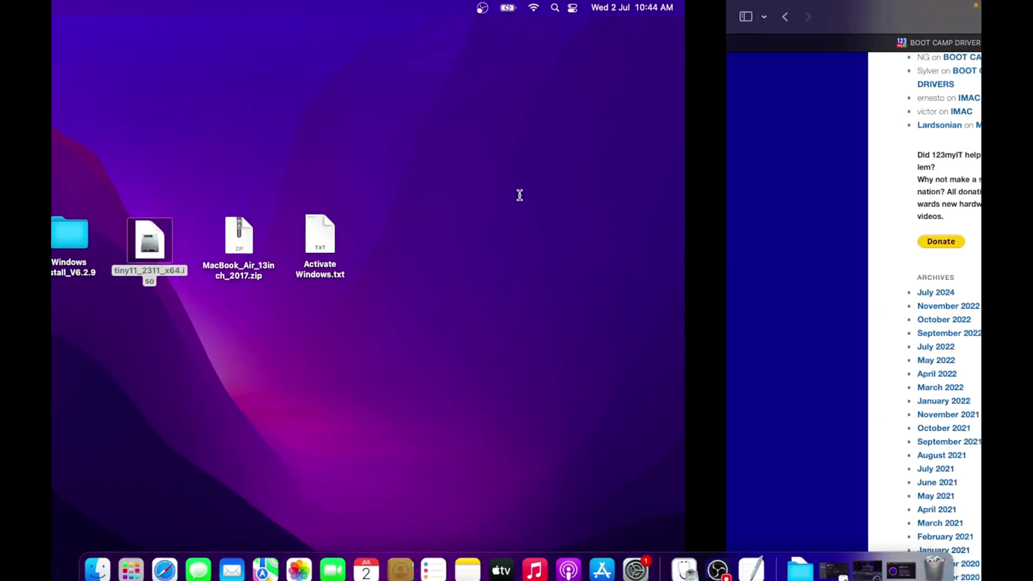
key("ctrl+Right")
left_click(622, 268)
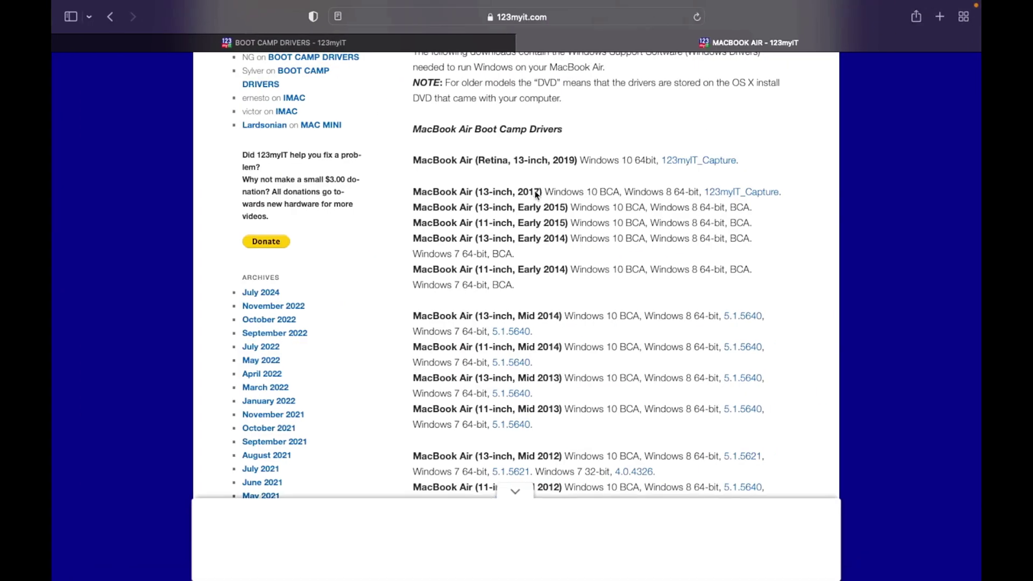
Download the 2017 MacBook Air drivers and select MacBook_Air_13inch_2017.zip on the desktop
left_click(741, 192)
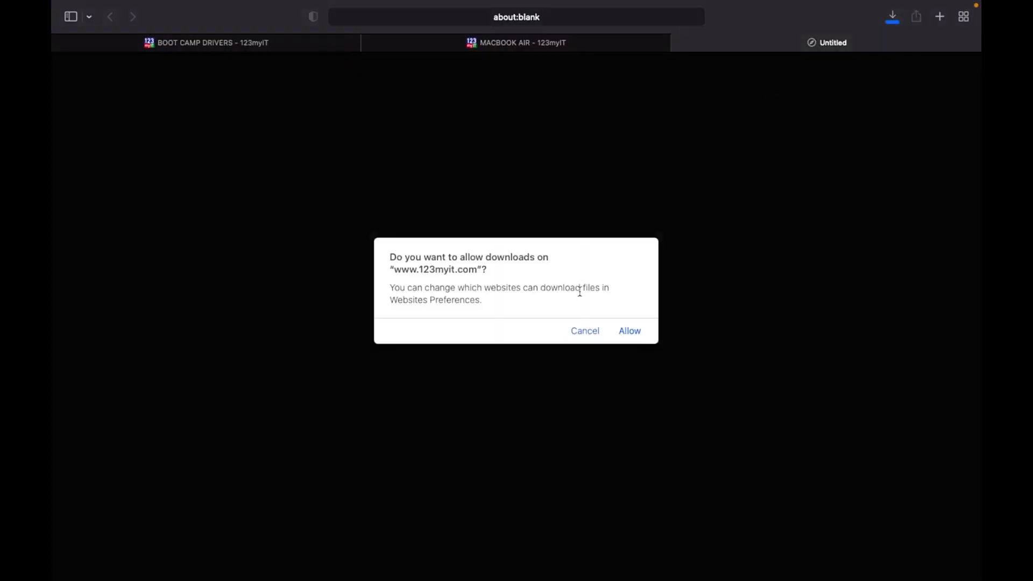
key("ctrl+Left")
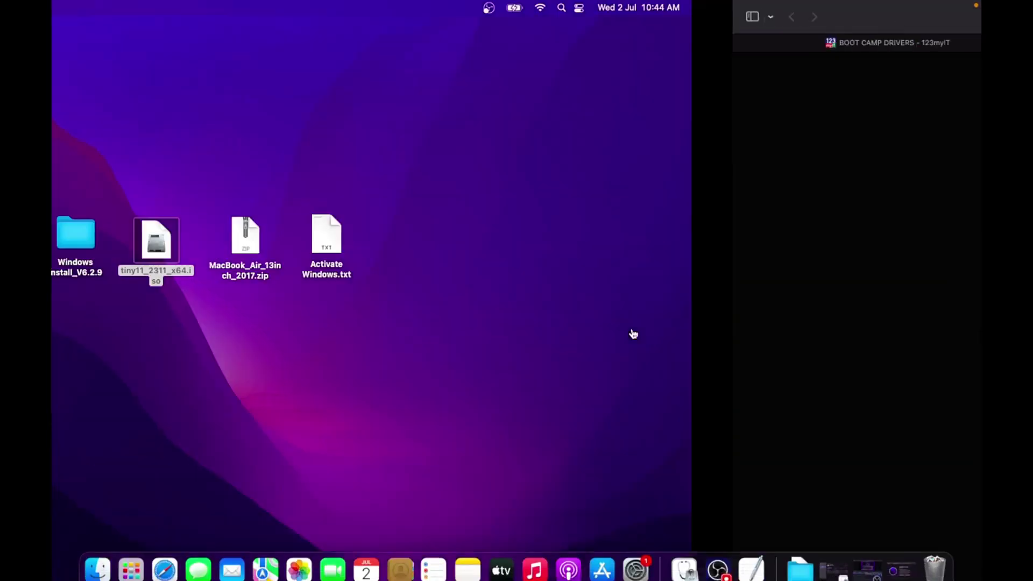
left_click(526, 278)
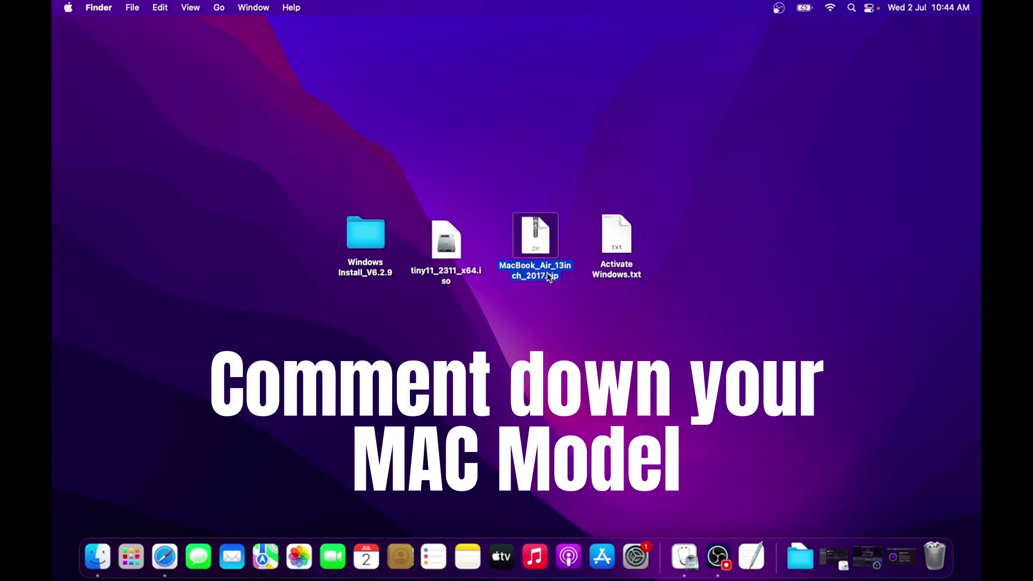
Select the four desktop setup items, from Windows Install_V6.2.9 to Activate Windows.txt, then show Launchpad
left_click(574, 315)
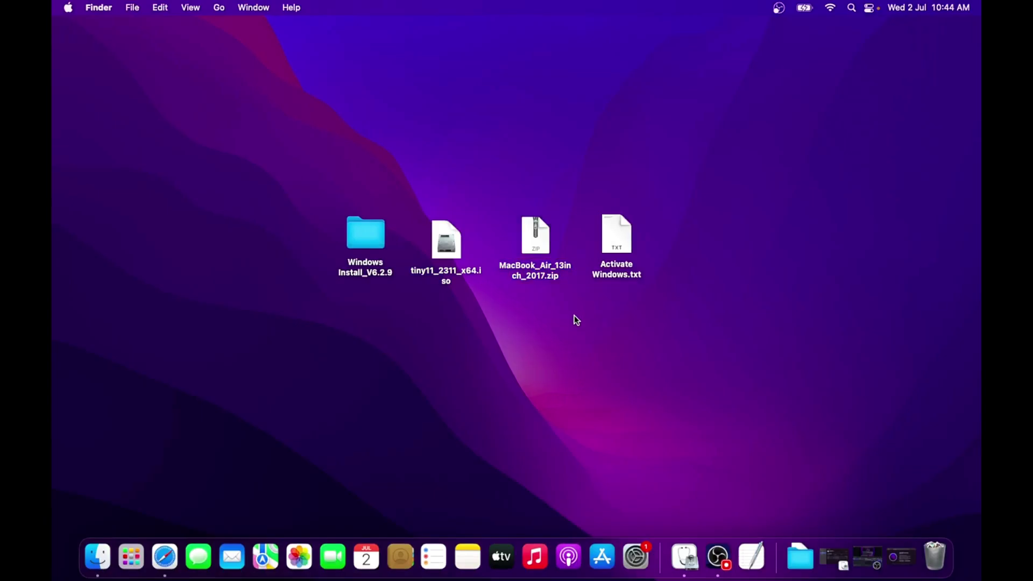
left_click(618, 271)
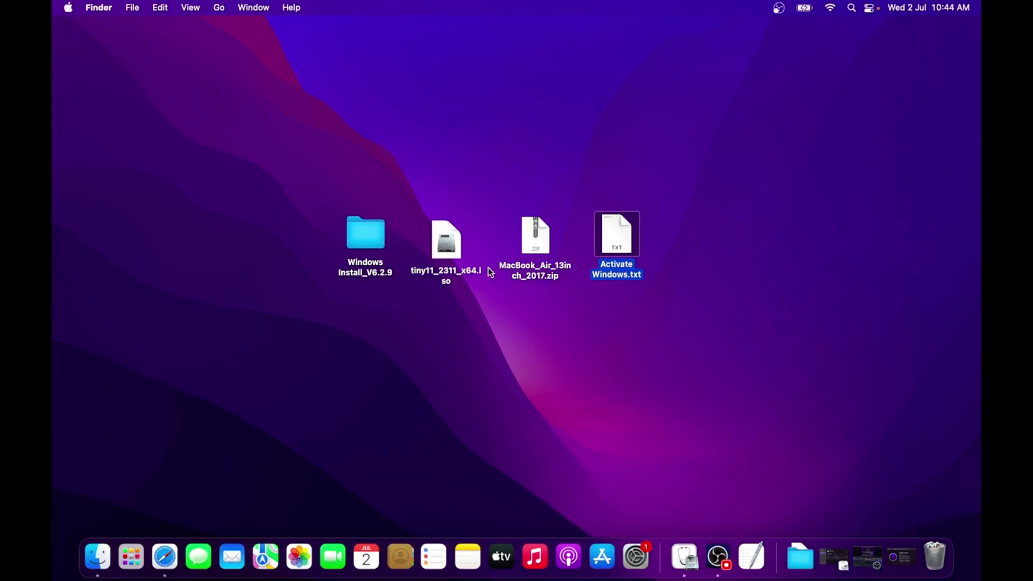
left_click_drag(284, 155, 674, 335)
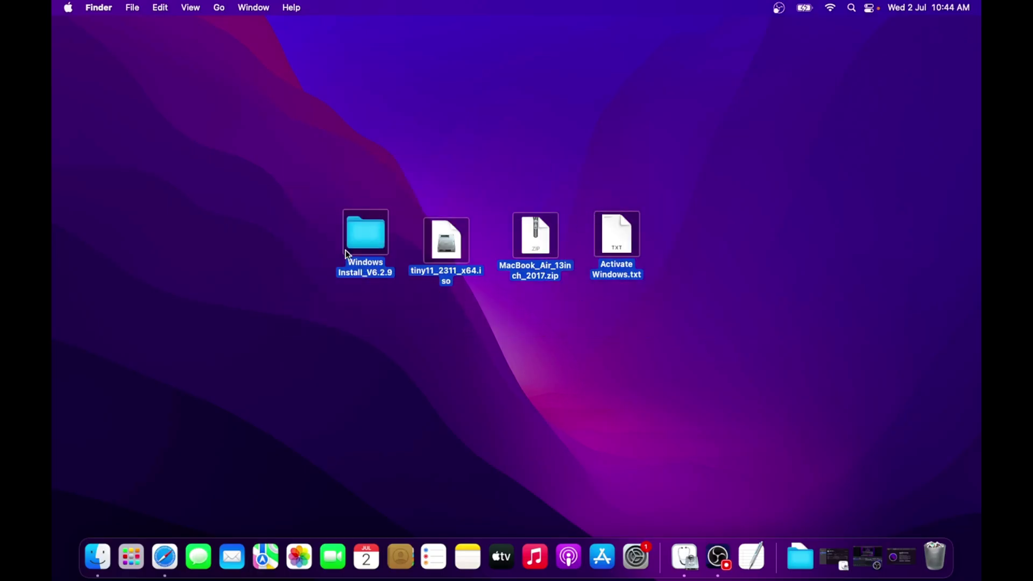
left_click(617, 323)
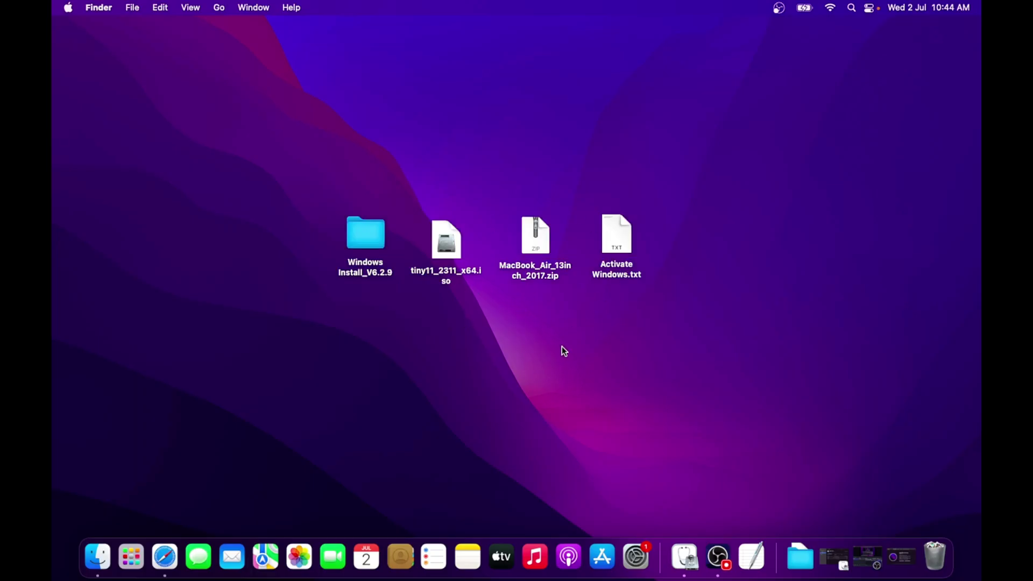
left_click(131, 557)
Launch Disk Utility by searching 'disk' and open Partition for the APPLE SSD SM0128G Media
type("disk")
left_click(521, 90)
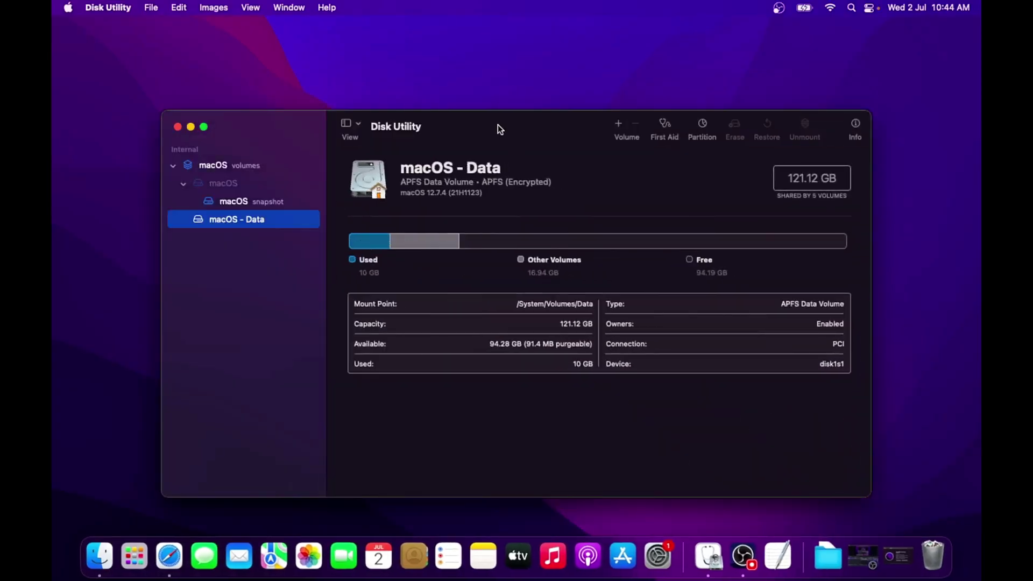
left_click_drag(498, 123, 488, 99)
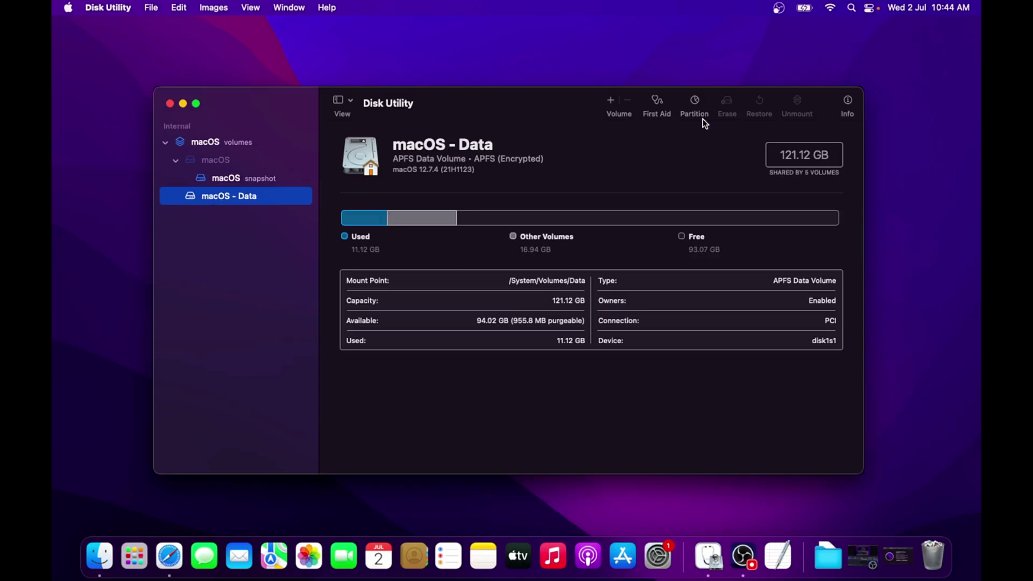
left_click(695, 103)
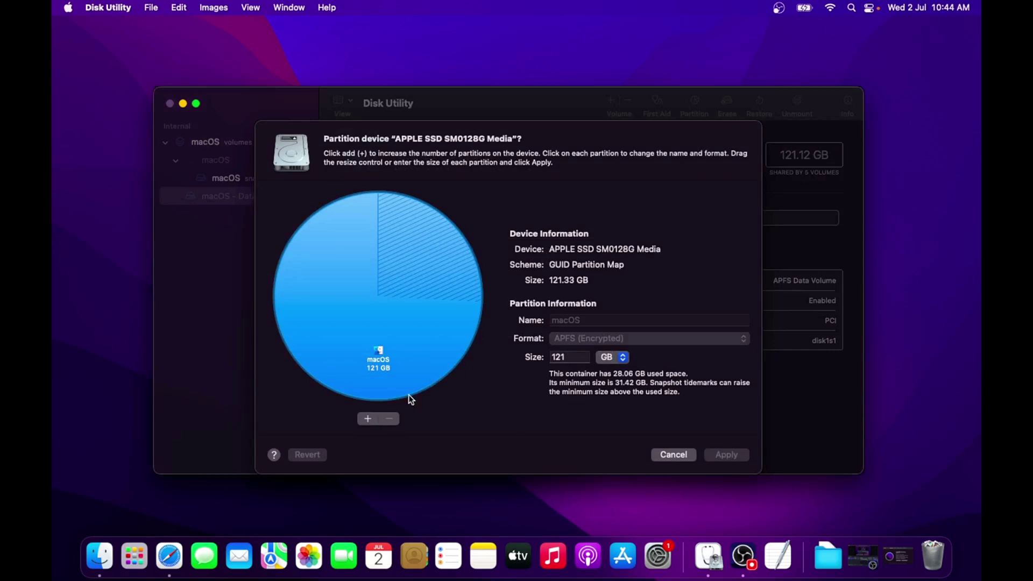
Add a new partition beside macOS and resize it to about 50 GB
left_click(366, 419)
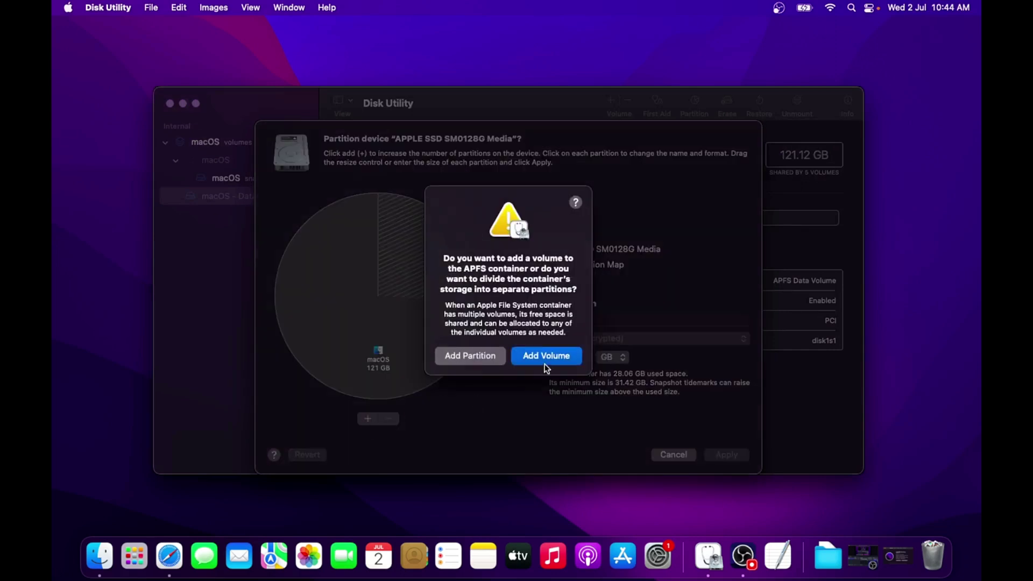
left_click(471, 359)
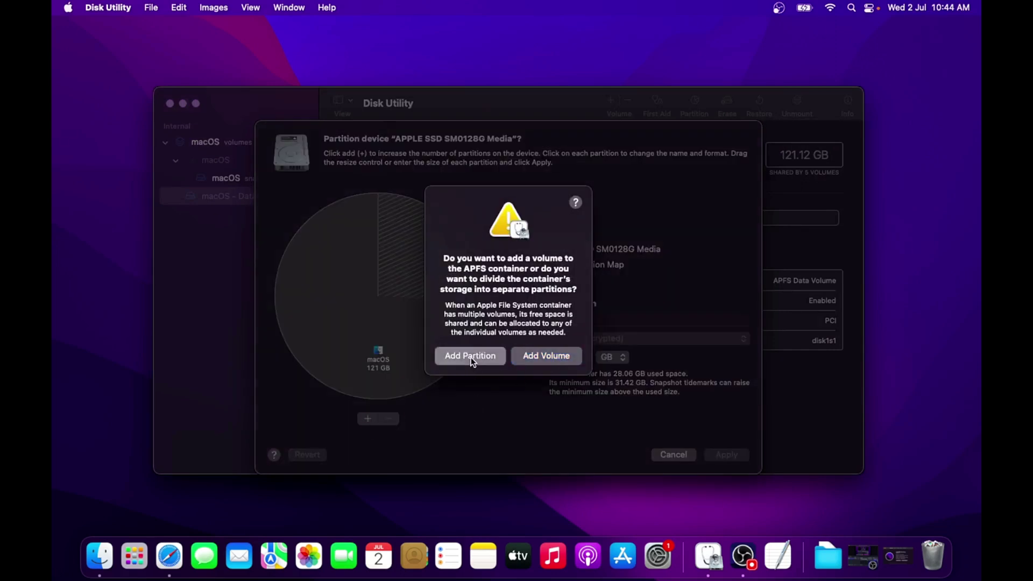
left_click(381, 401)
left_click(349, 393)
left_click(408, 352)
left_click(347, 338)
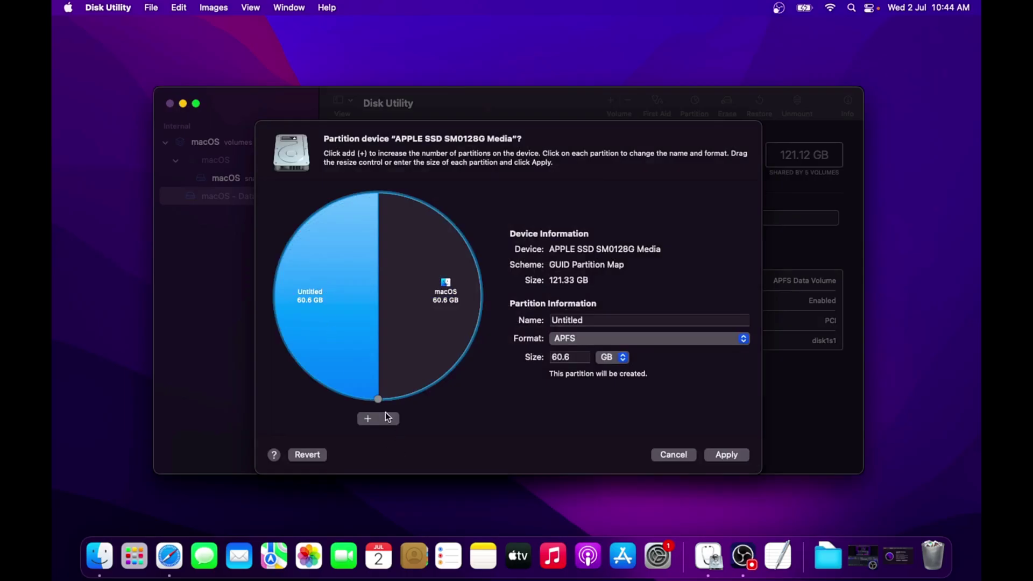
mouse_move(378, 399)
left_mouse_down()
mouse_move(349, 397)
mouse_move(279, 331)
mouse_move(328, 376)
left_mouse_up()
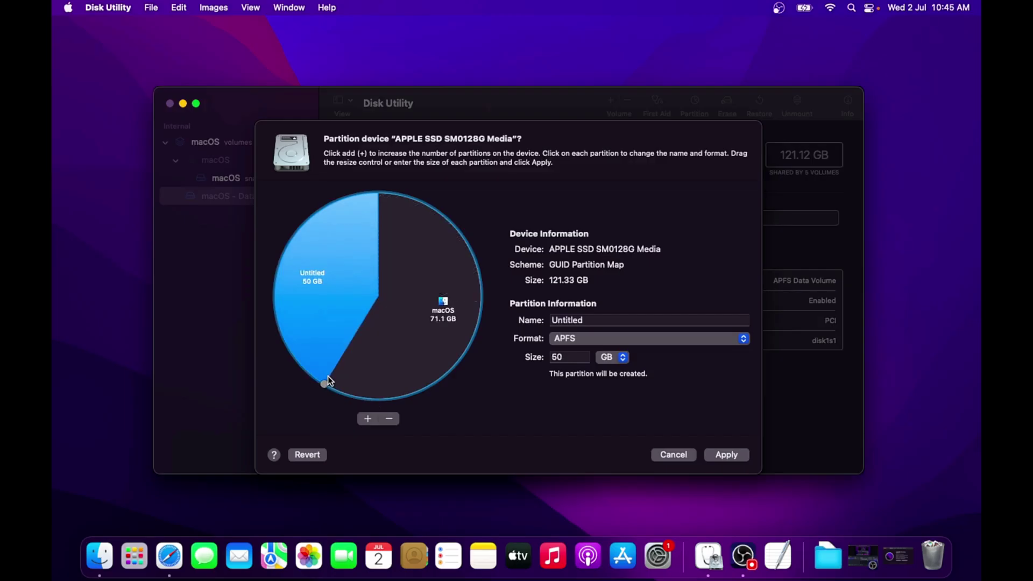
Name the new partition 'Windows 11' and set its format to ExFAT
double_click(594, 324)
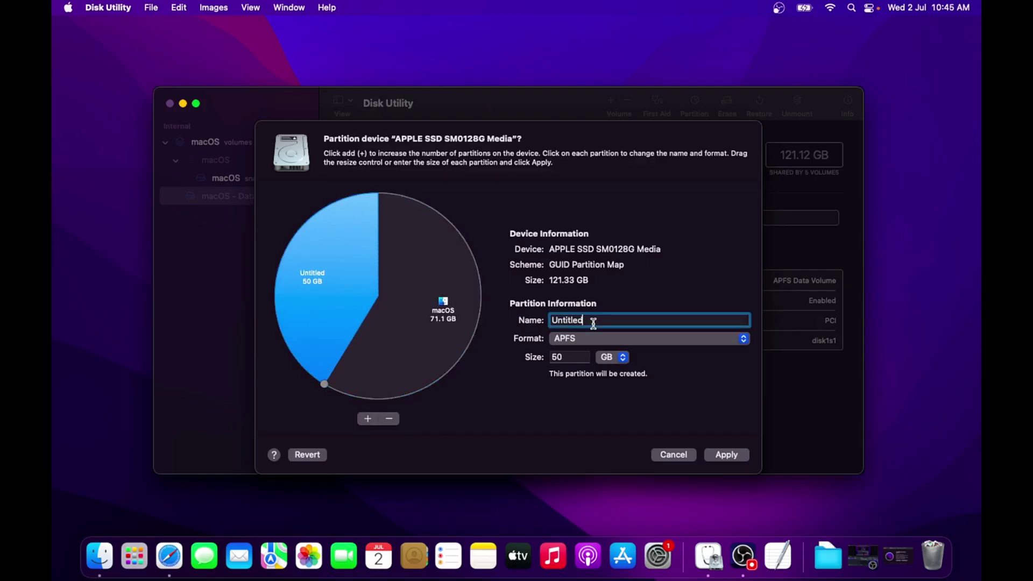
type("Windows 11")
left_click(576, 342)
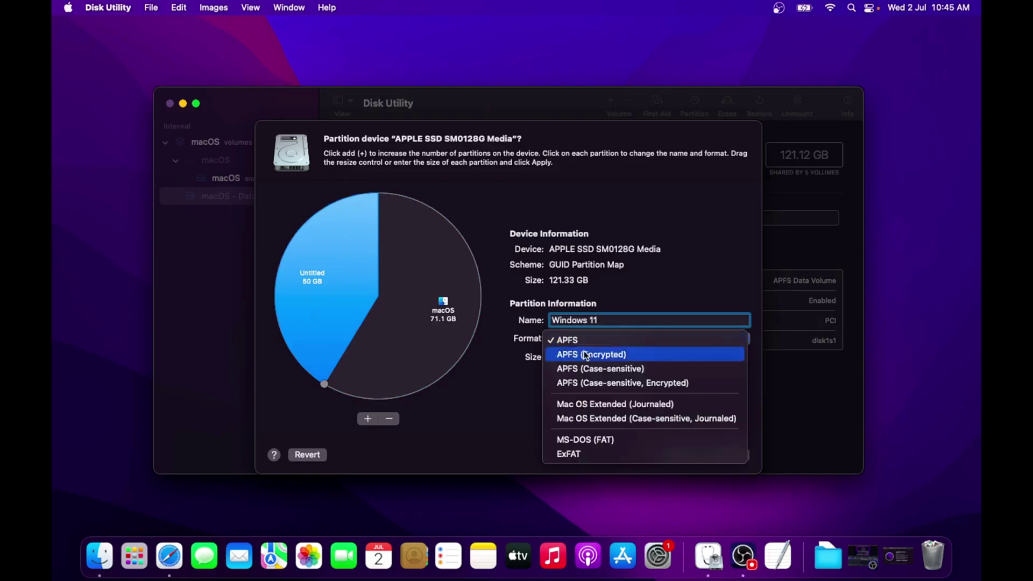
left_click(574, 453)
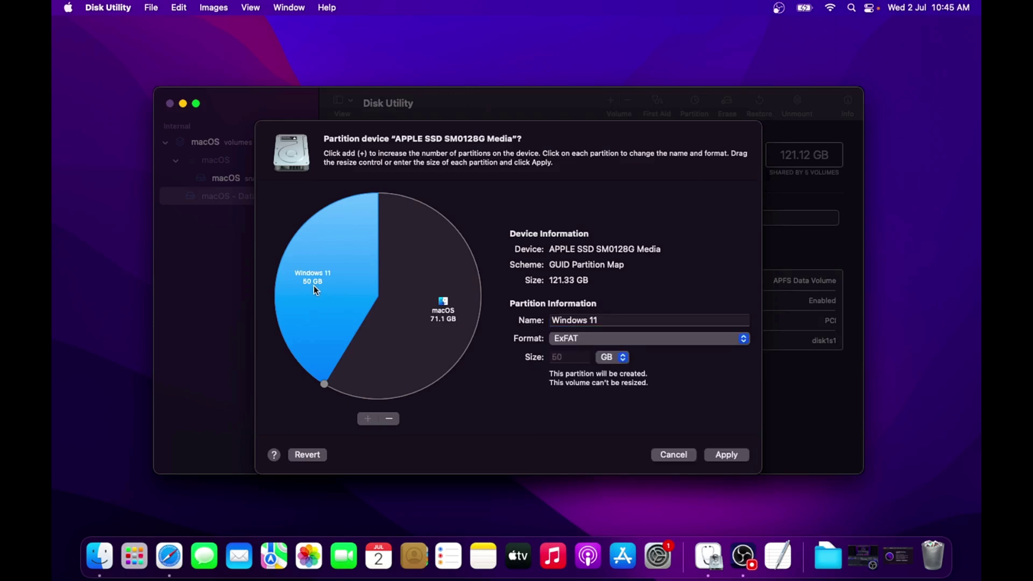
Apply the partition layout, confirming the SSD partitioning and startup volume resize warnings
left_click(735, 457)
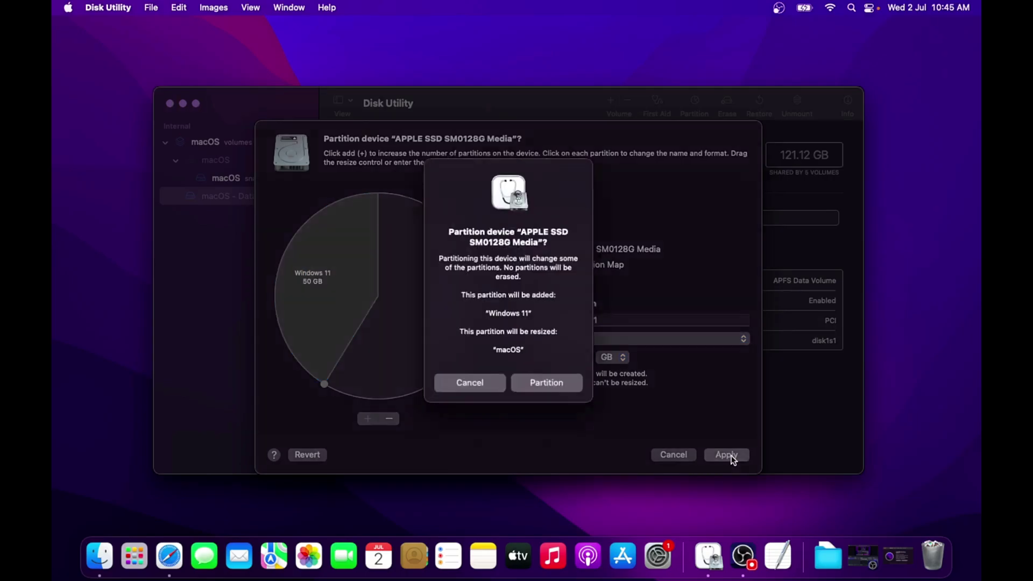
left_click(552, 383)
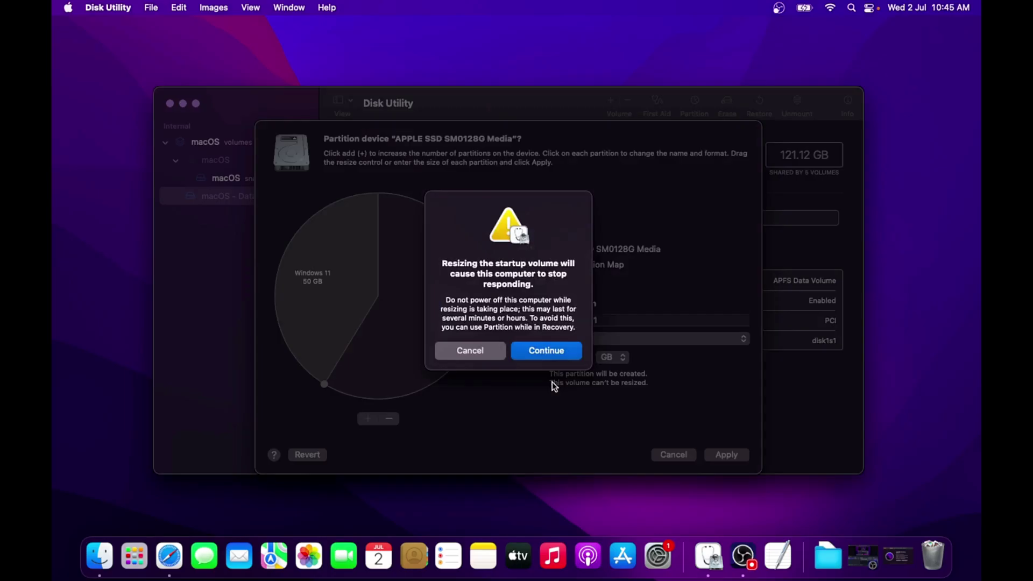
left_click(544, 347)
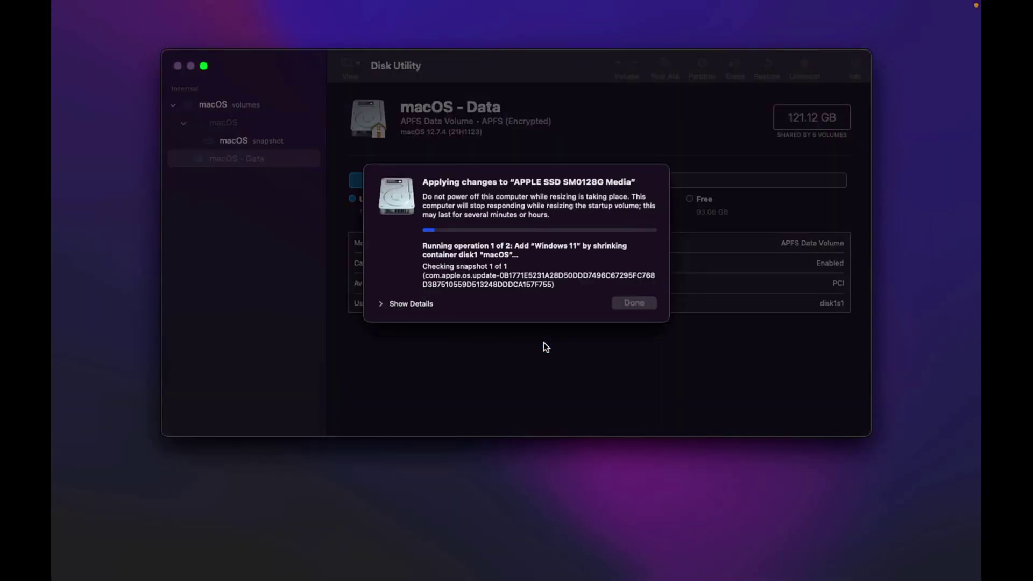
left_click(409, 304)
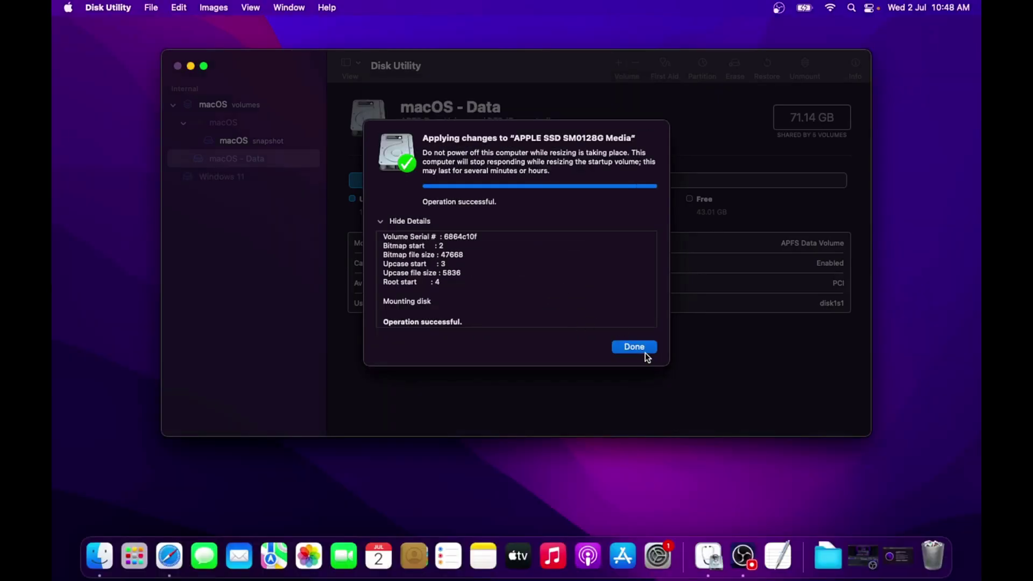
left_click(642, 350)
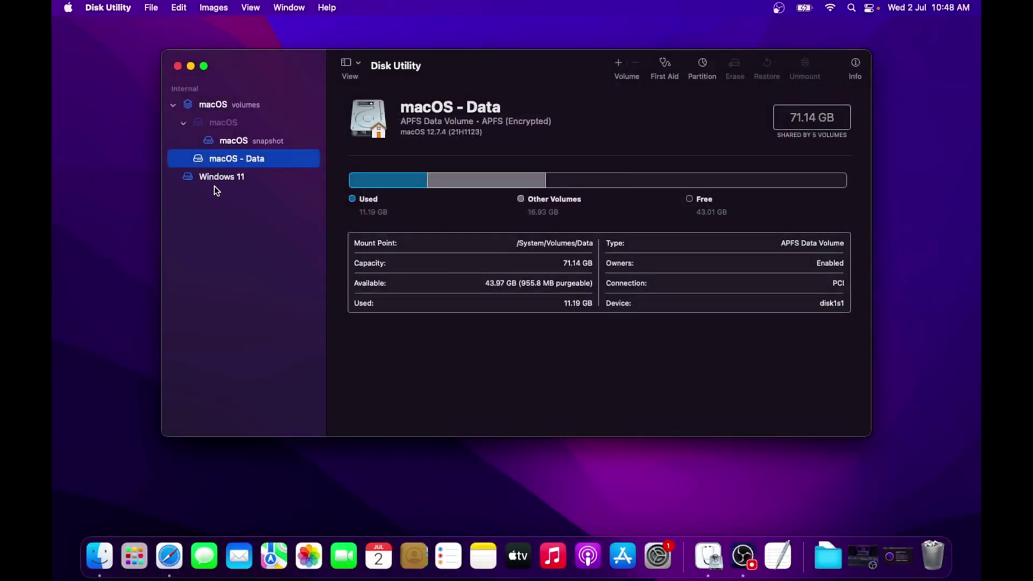
Check the 49.99 GB ExFAT Windows 11 and macOS - Data volumes, then close Disk Utility
left_click(214, 180)
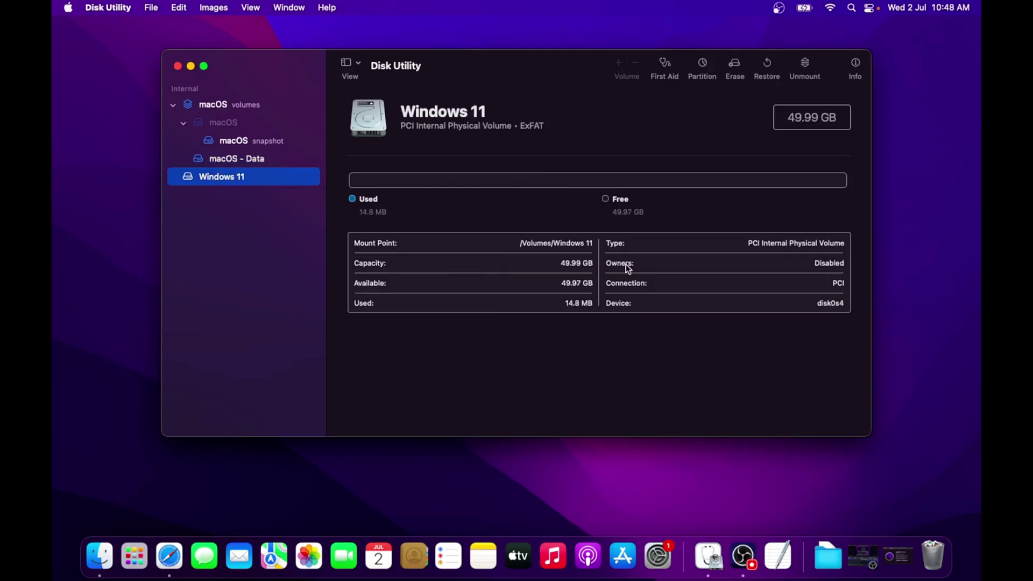
left_click(249, 160)
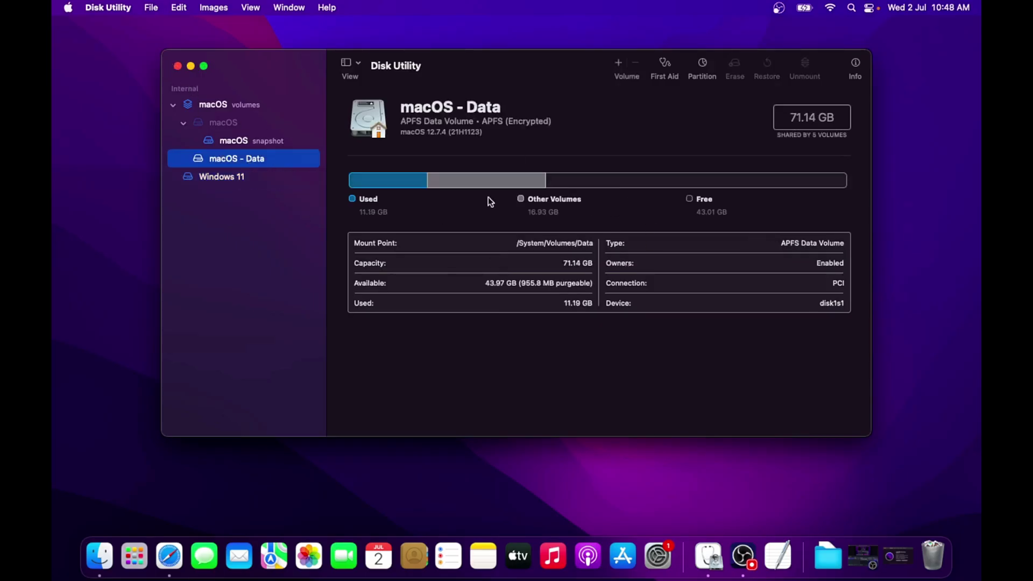
left_click(178, 66)
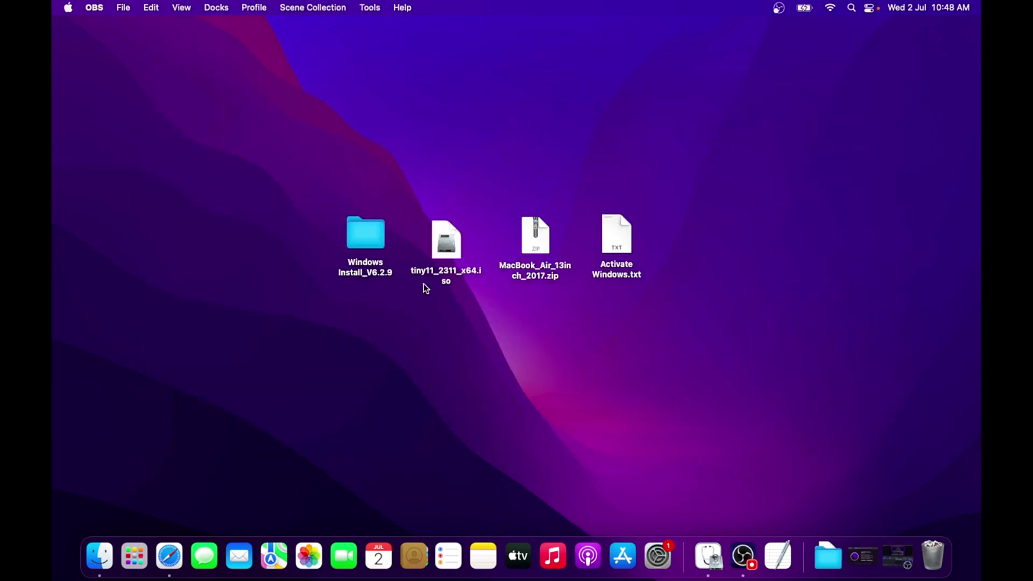
Open the Windows Install_V6.2.9 folder and launch Windows Install, dismissing the unidentified developer warning
double_click(365, 272)
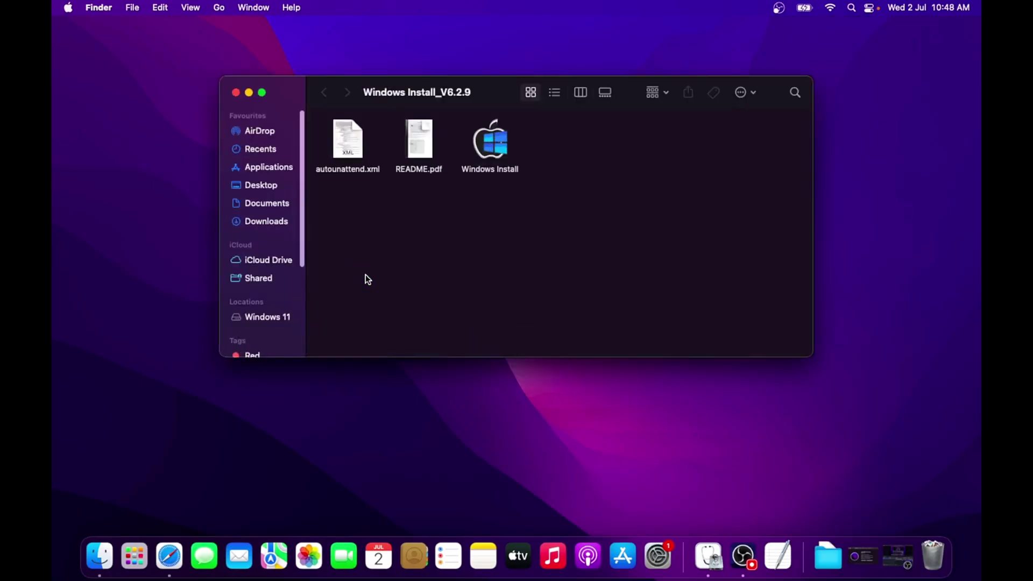
left_click(494, 157)
double_click(488, 140)
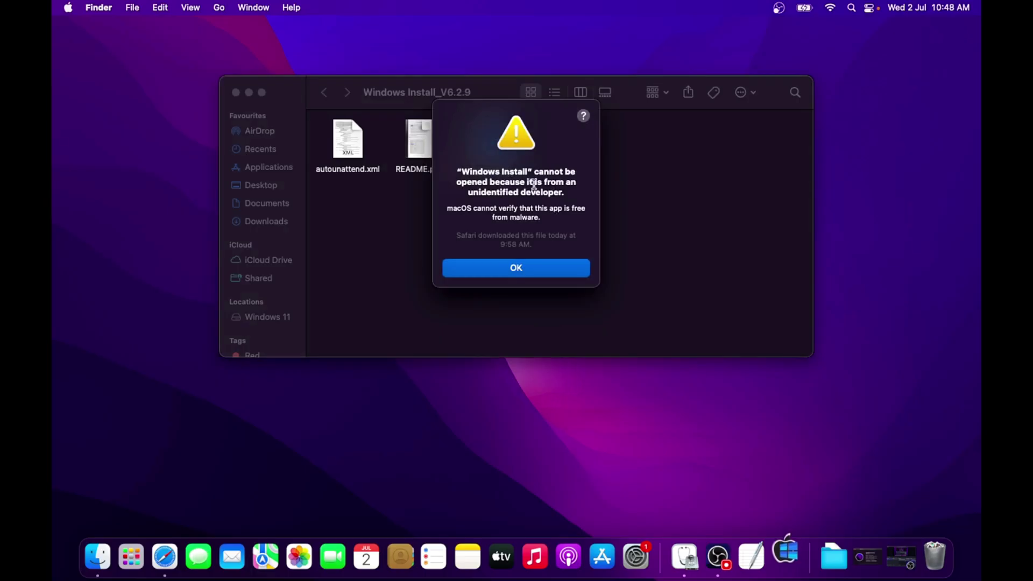
left_click(526, 269)
left_click(657, 554)
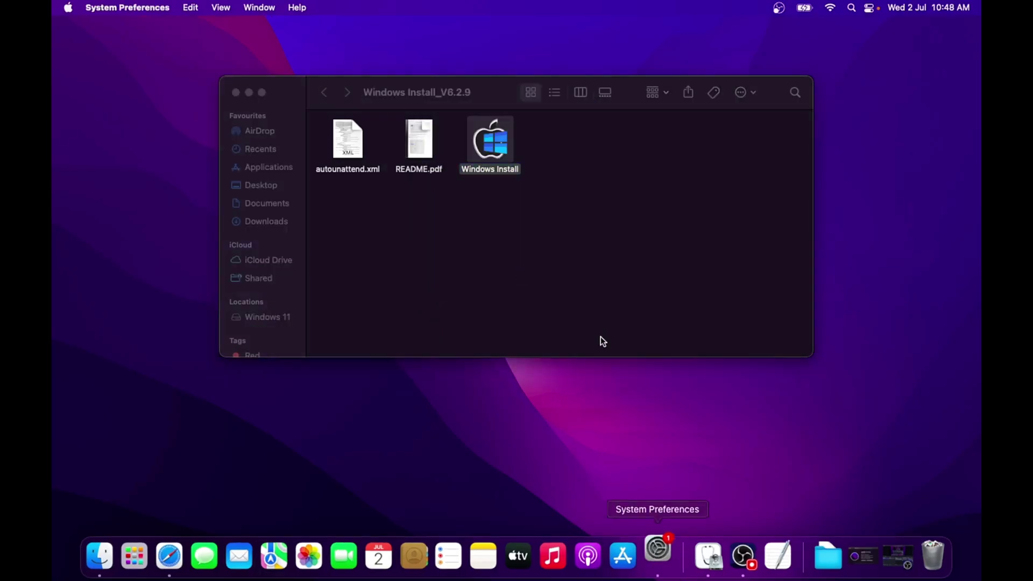
Unlock Security & Privacy with the admin password and allow Windows Install to open anyway
left_click(650, 259)
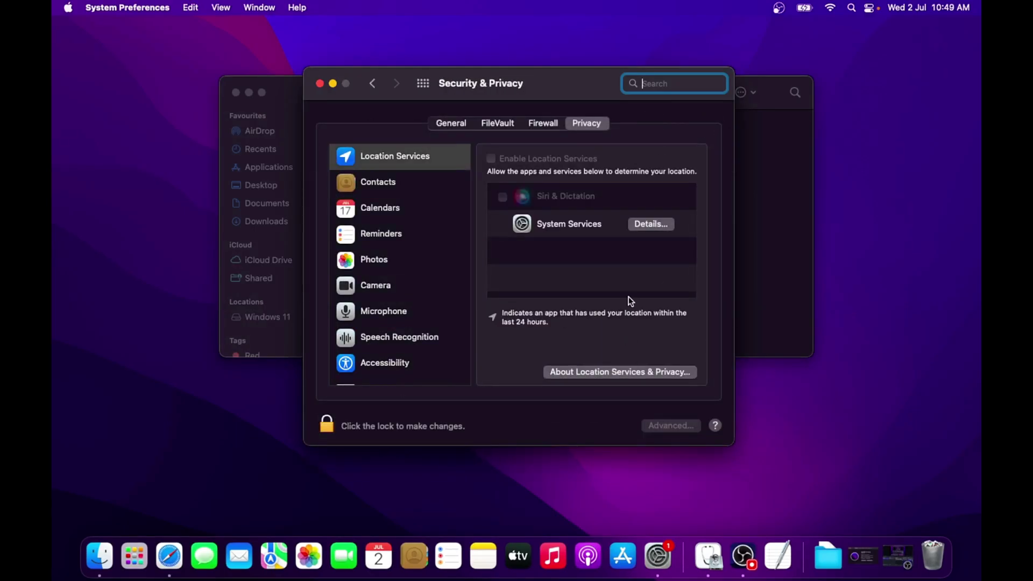
left_click(326, 427)
type("••••")
left_click(559, 336)
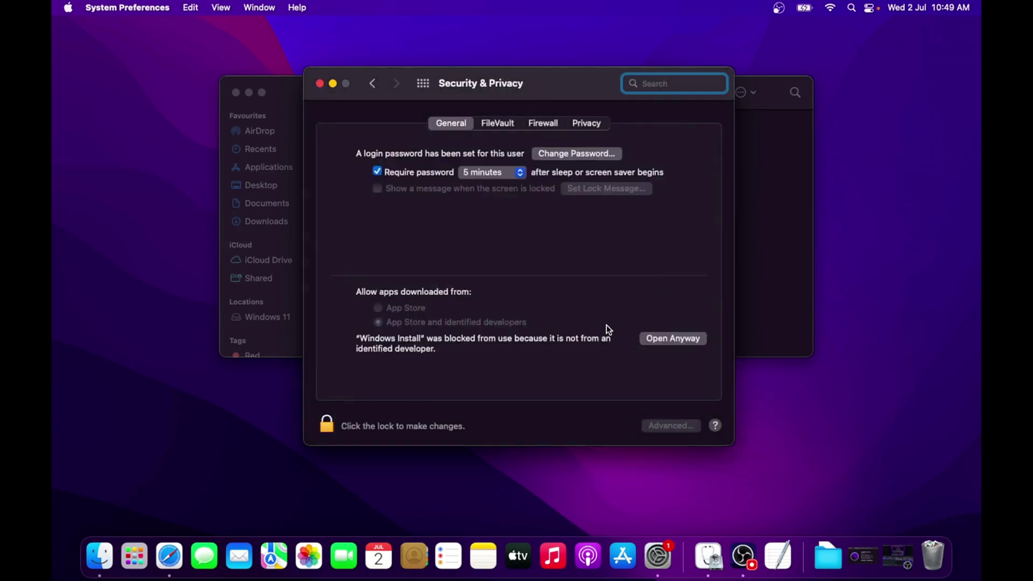
left_click(659, 341)
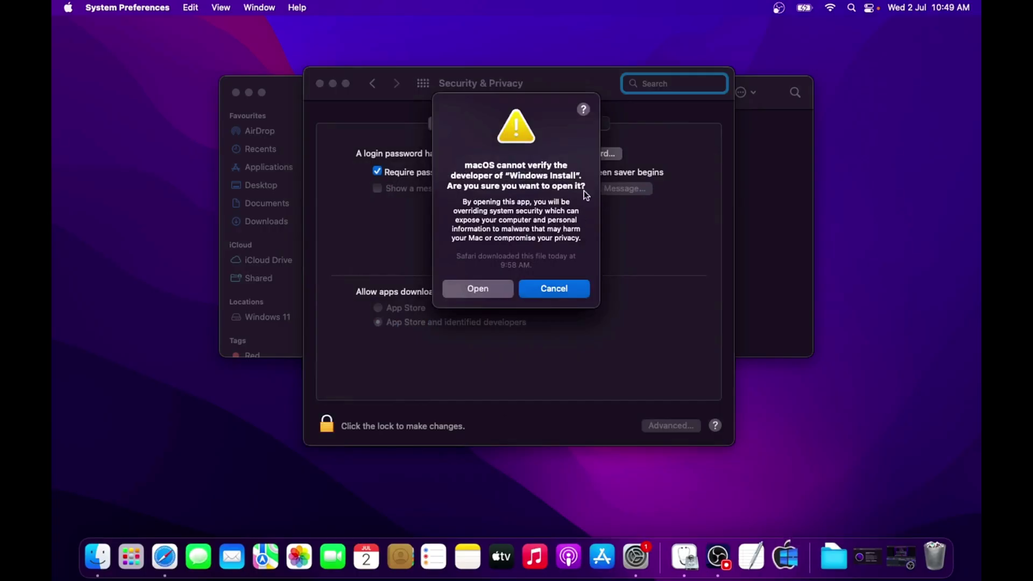
left_click(479, 289)
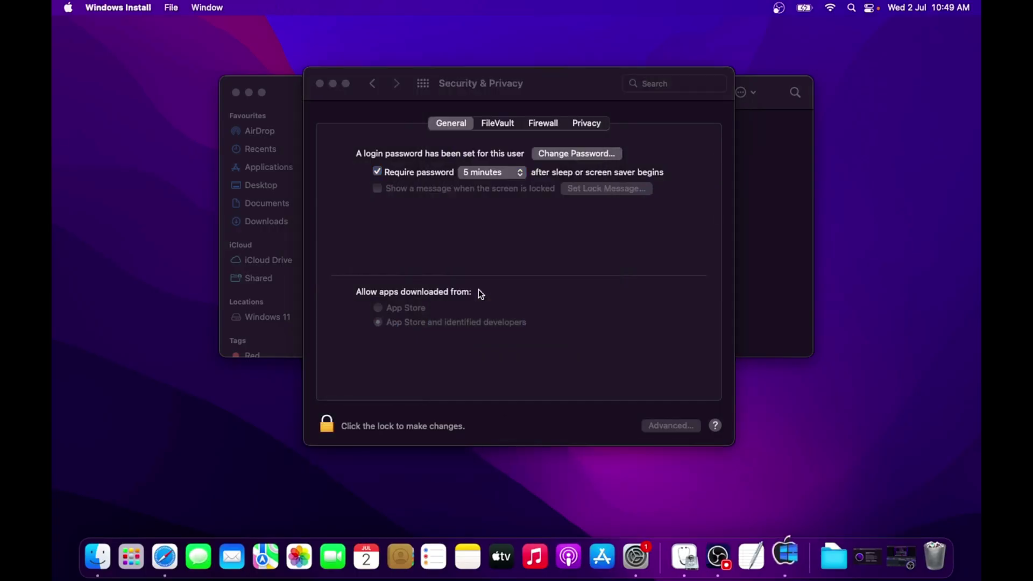
Close Security & Privacy and the leftover folder window, then enter the administrator password
left_click(321, 82)
left_click(235, 93)
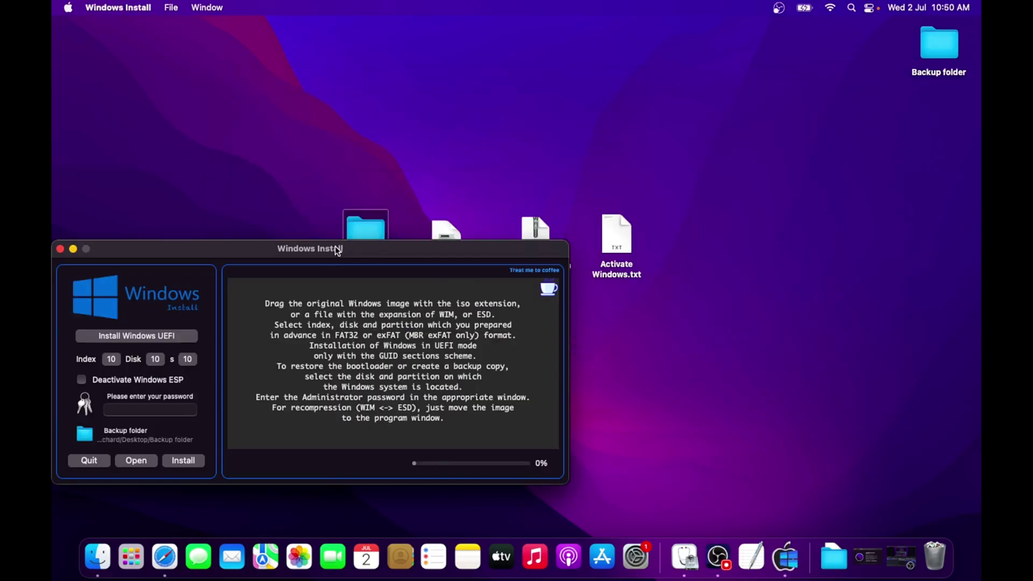
left_click_drag(330, 249, 441, 116)
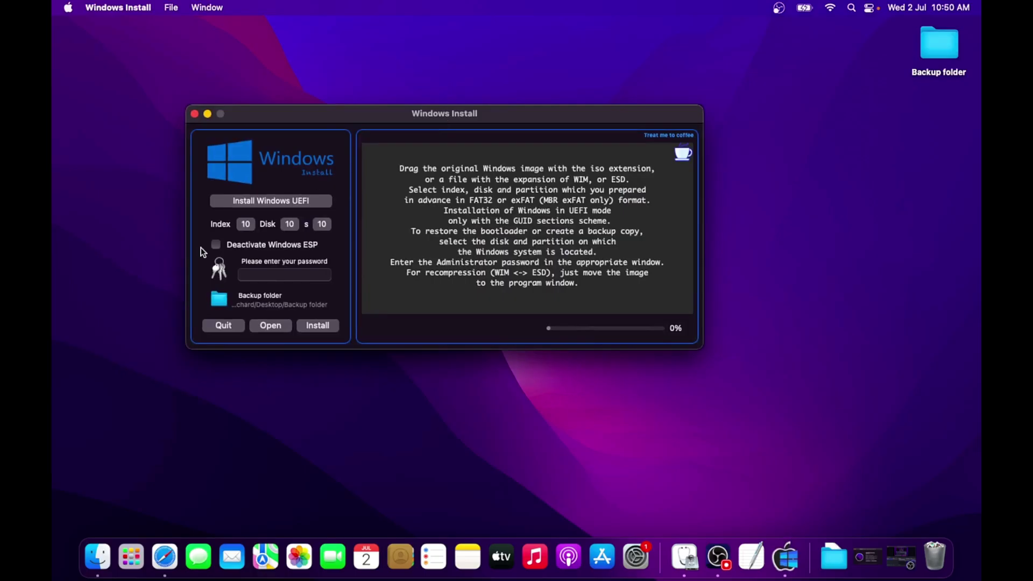
left_click(289, 273)
type("••")
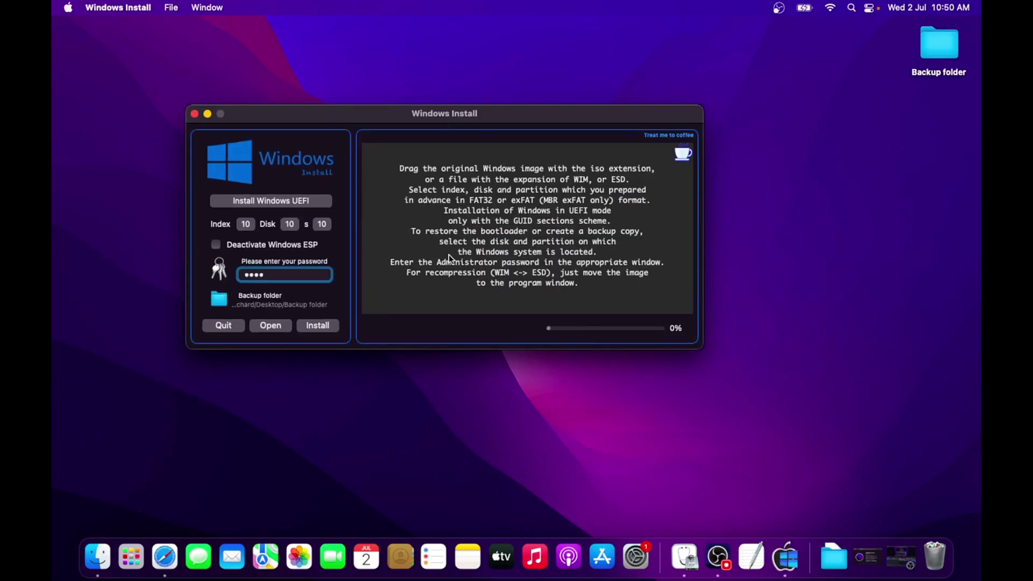
Load tiny11_2311_x64.iso into Windows Install, showing the Index 1 Windows 11 Pro edition
left_click_drag(454, 117, 426, 293)
left_click_drag(453, 242, 452, 383)
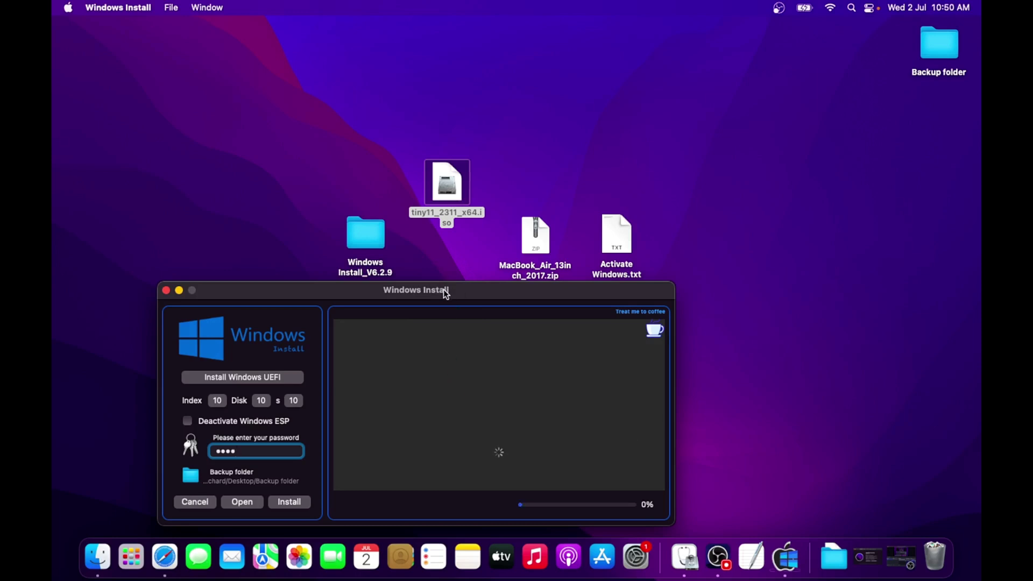
left_click_drag(443, 289, 484, 107)
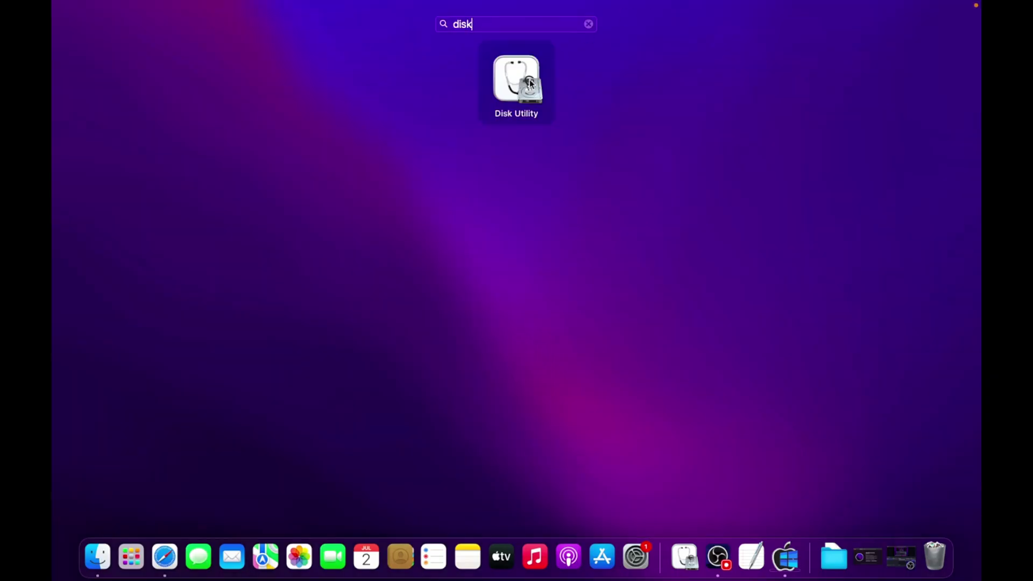
Confirm in Disk Utility that the Windows 11 volume is device disk0s4, then minimize it
left_click(530, 82)
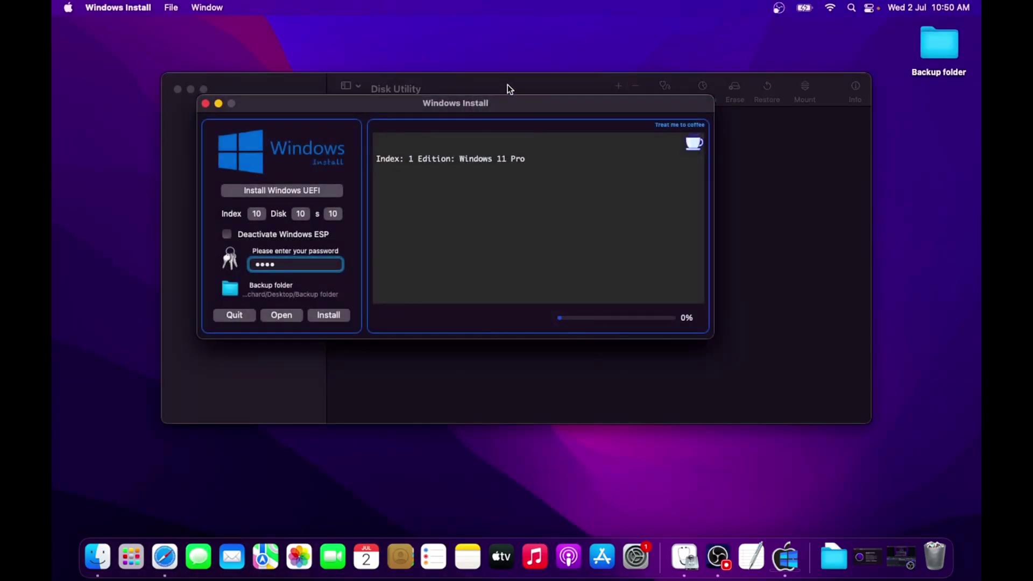
left_click(505, 87)
left_click_drag(494, 87, 492, 150)
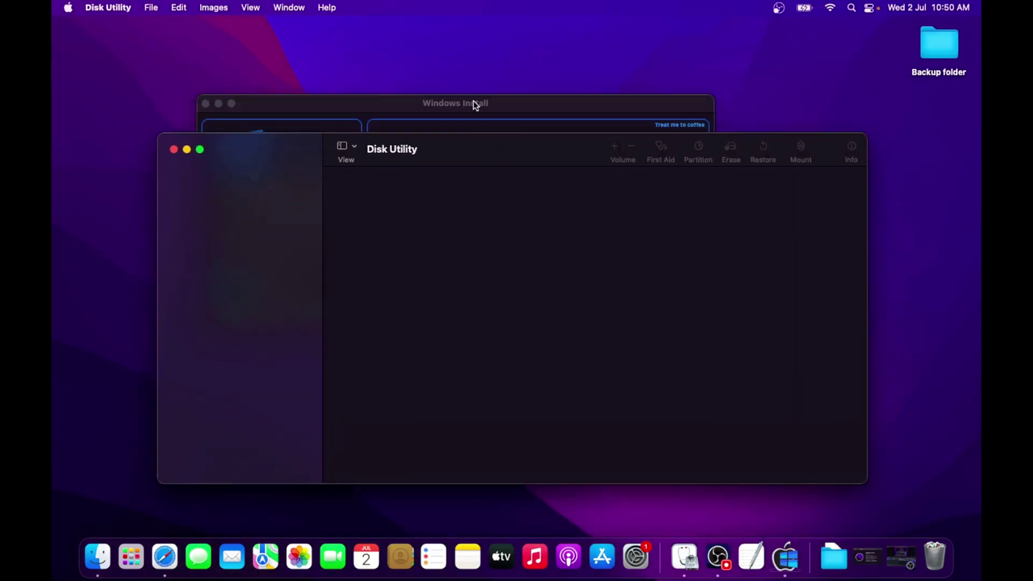
left_click_drag(468, 101, 468, 31)
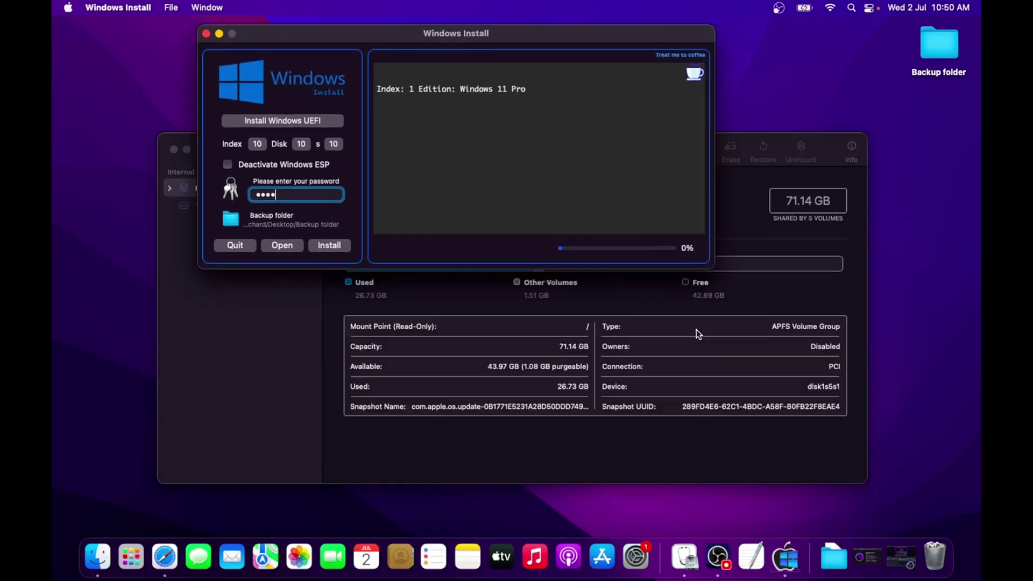
left_click(656, 330)
left_click(191, 205)
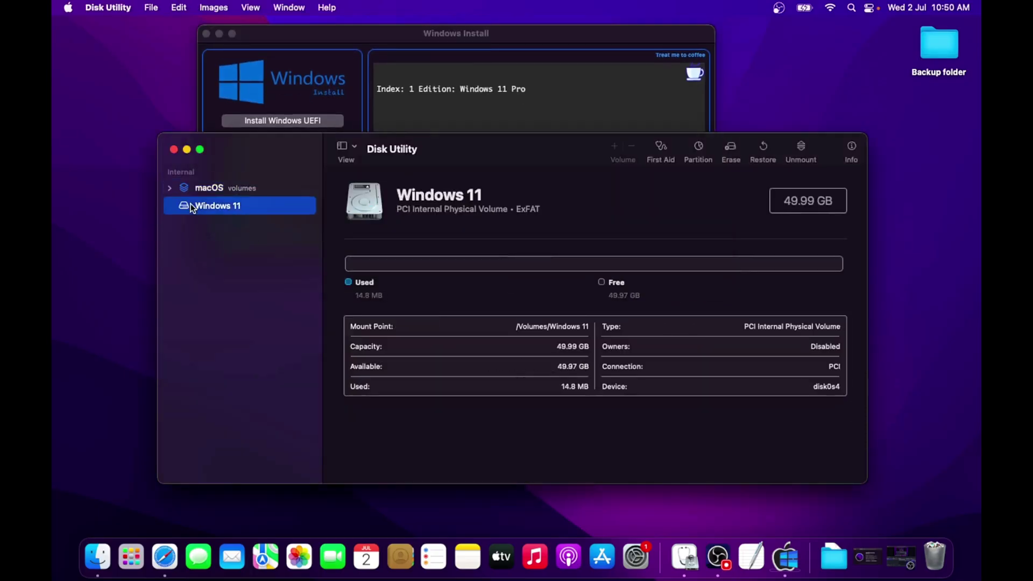
left_click(168, 189)
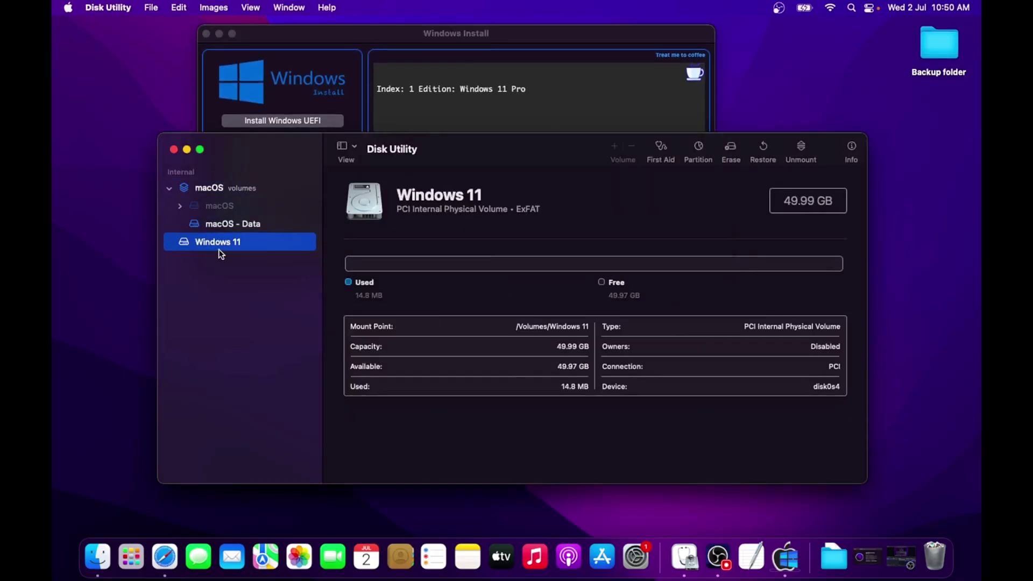
left_click_drag(812, 387, 834, 387)
left_click(836, 387)
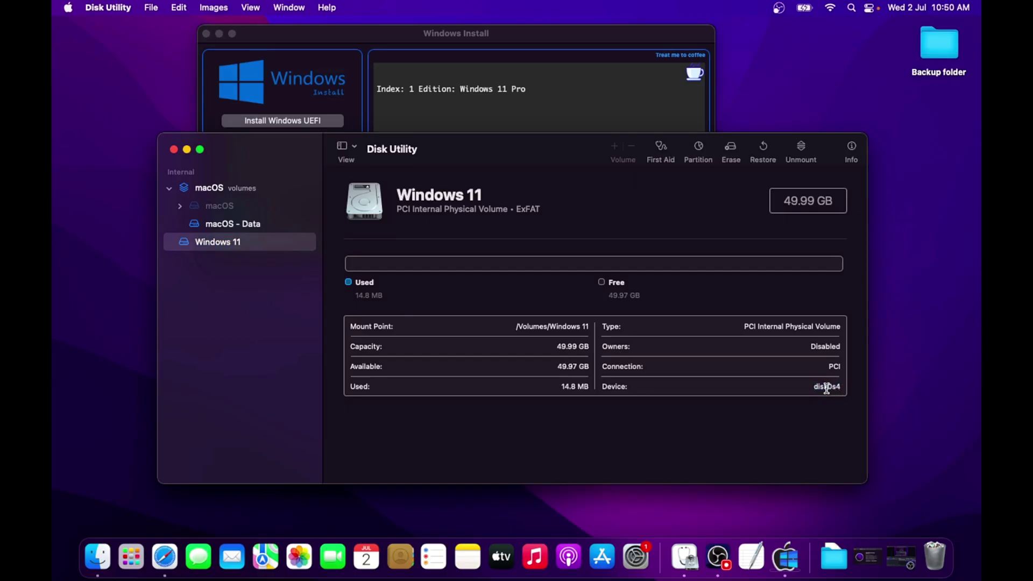
left_click(187, 149)
left_click_drag(414, 37, 414, 127)
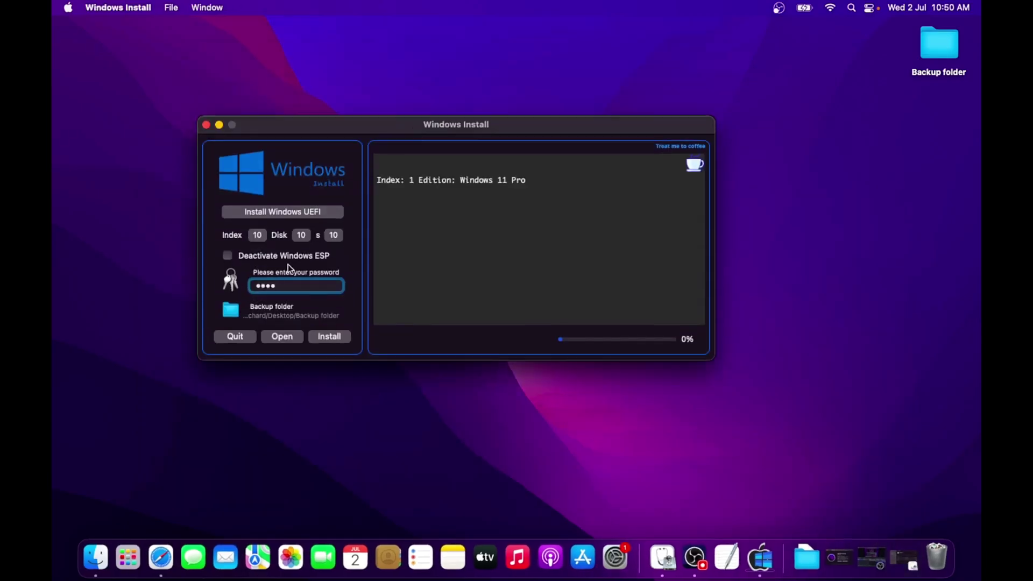
Target disk 0, partition 4 and image index 1, then start installing Windows 11 Pro
left_click(301, 235)
left_click(302, 101)
left_click(334, 237)
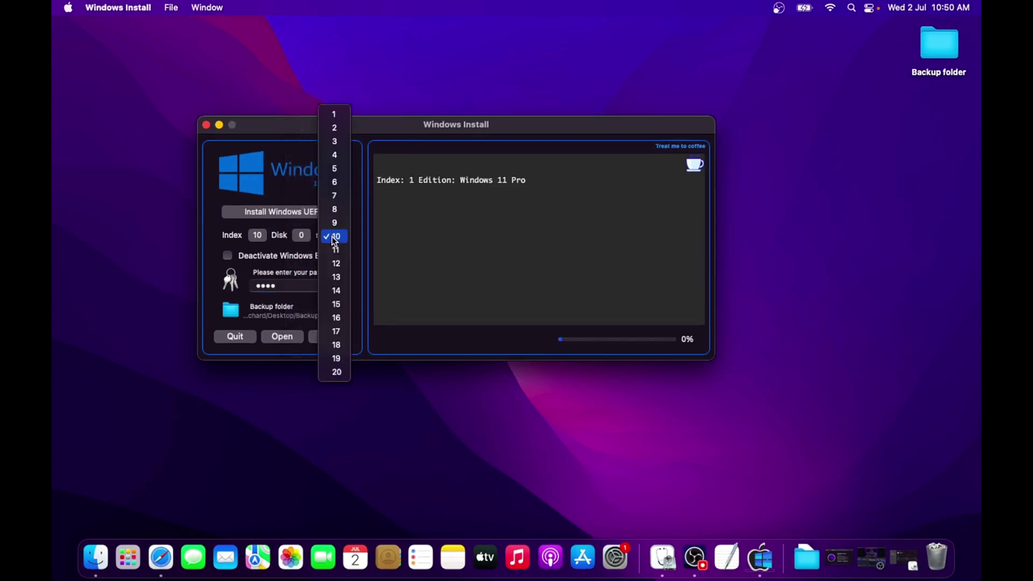
left_click(334, 157)
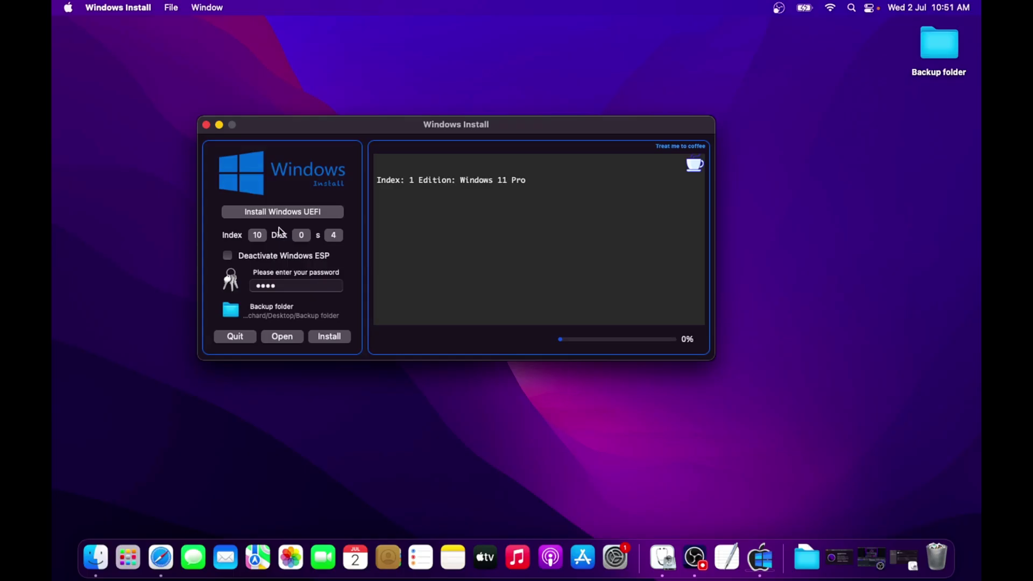
left_click(258, 236)
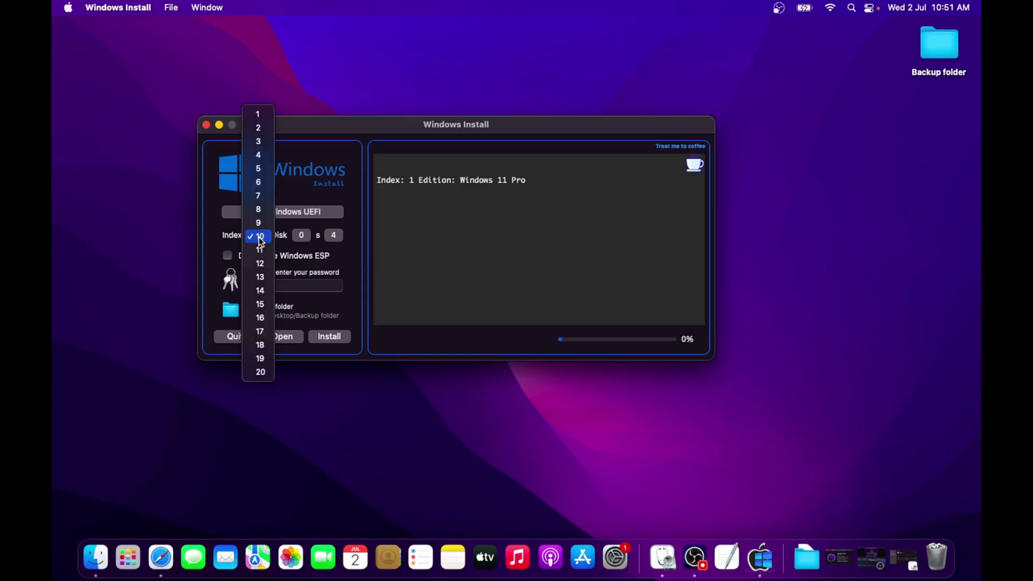
left_click(258, 116)
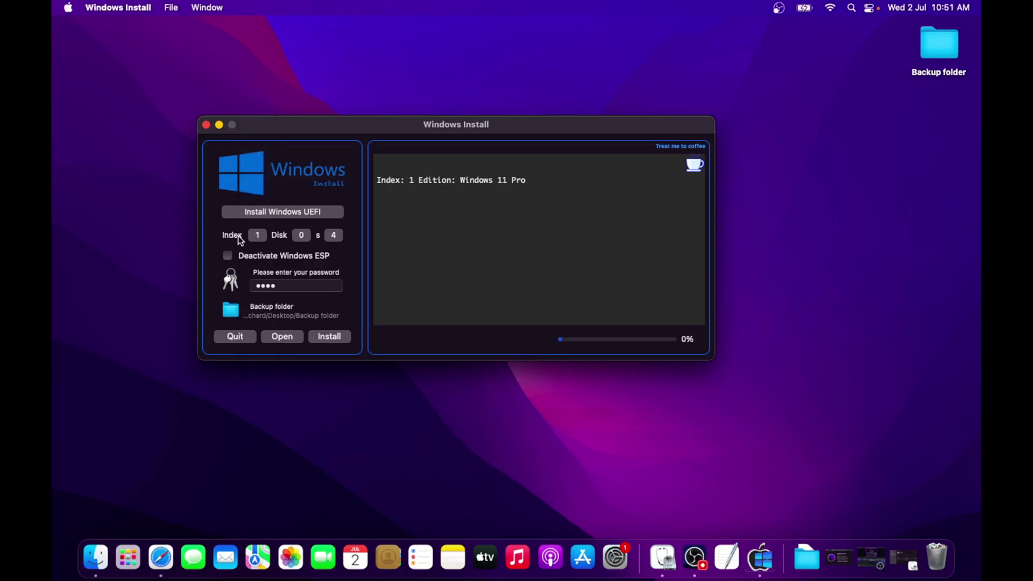
left_click(329, 338)
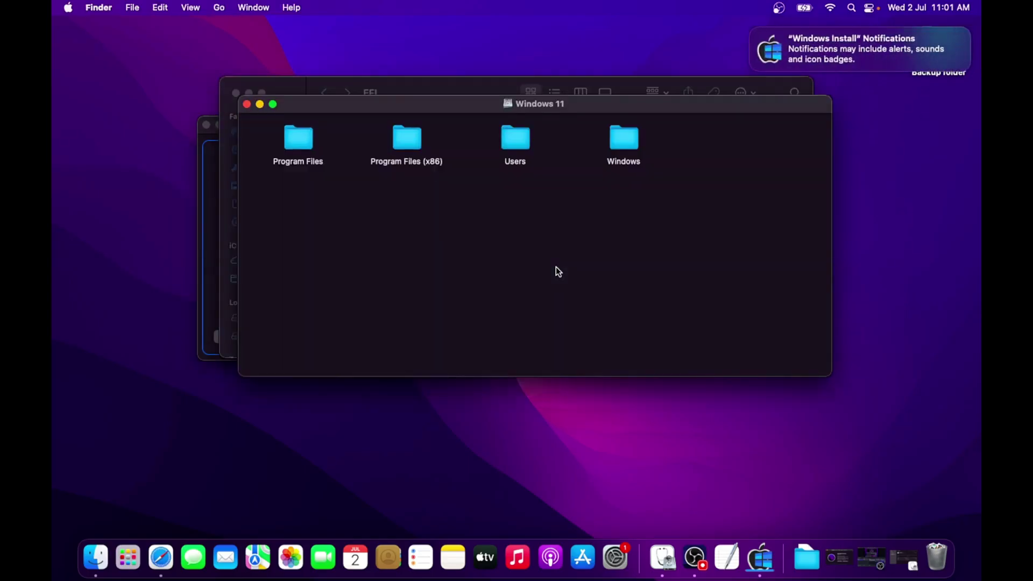
Close the Windows 11 and EFI volume windows, dismiss the notification, and quit Windows Install
left_click_drag(482, 109, 483, 152)
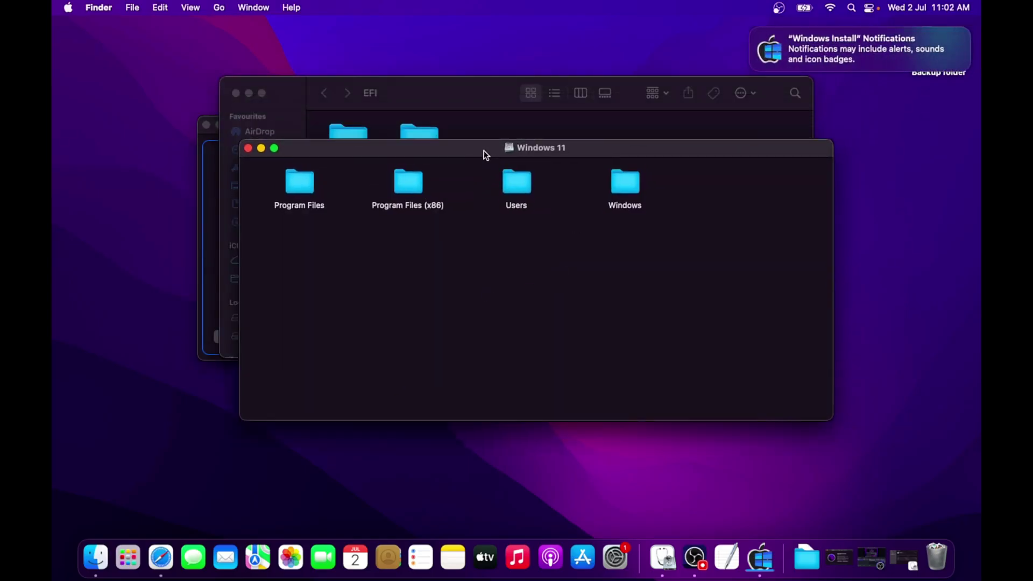
left_click(248, 147)
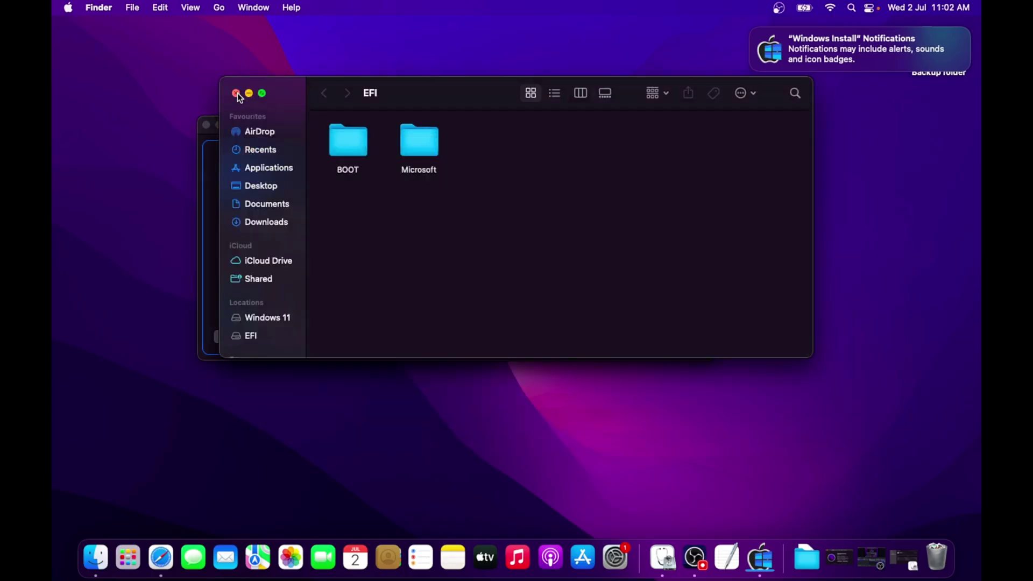
left_click(236, 94)
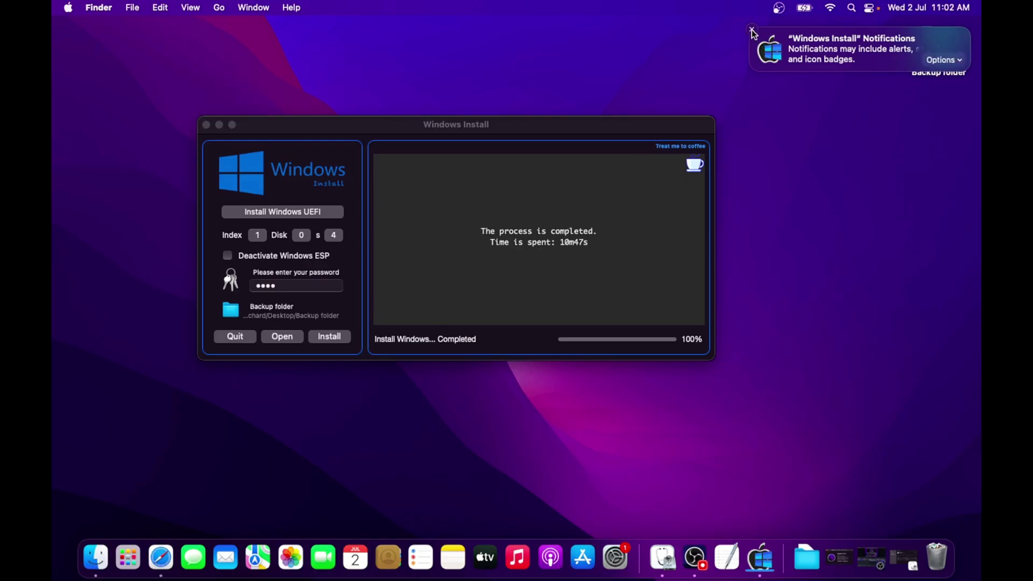
left_click(752, 30)
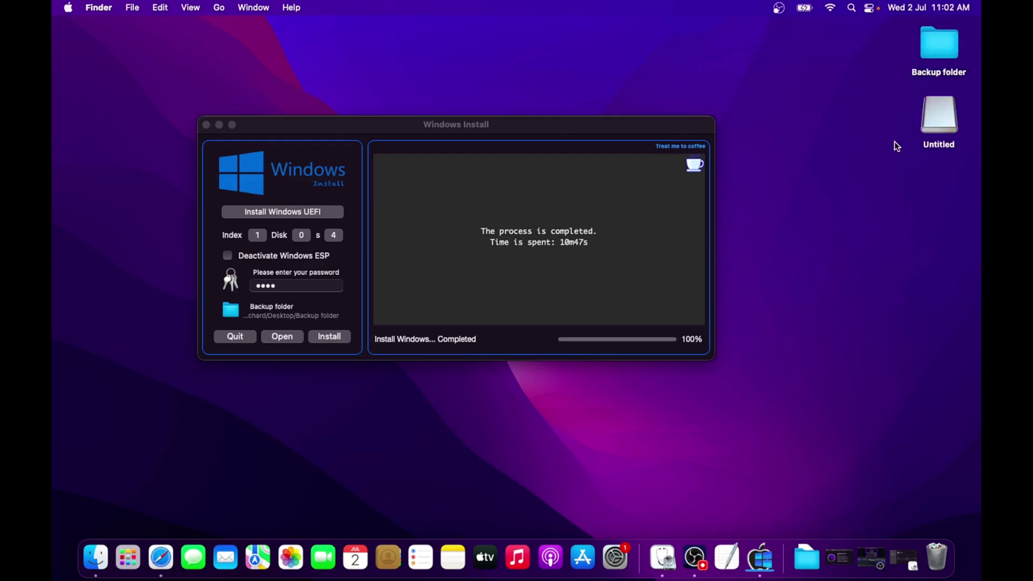
left_click(945, 130)
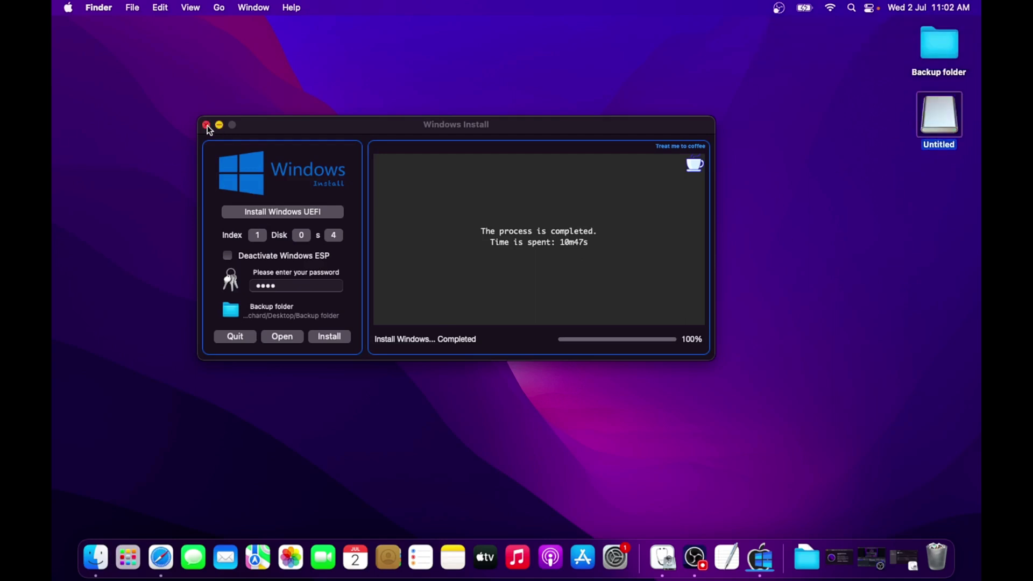
left_click(206, 125)
Unzip MacBook_Air_13inch_2017, copy its folder and Activate Windows.txt to Untitled, then restart
left_click(536, 270)
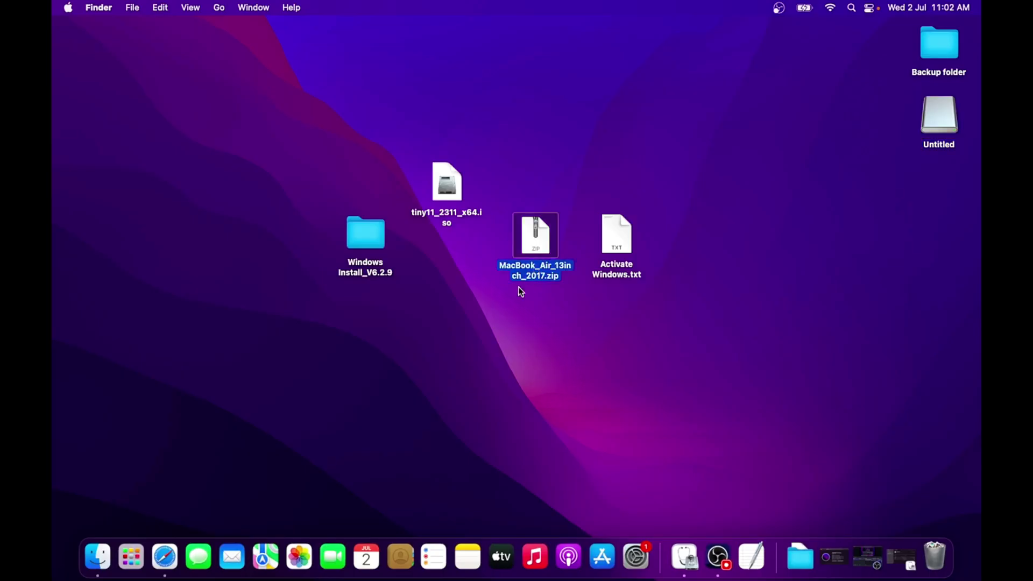
double_click(542, 277)
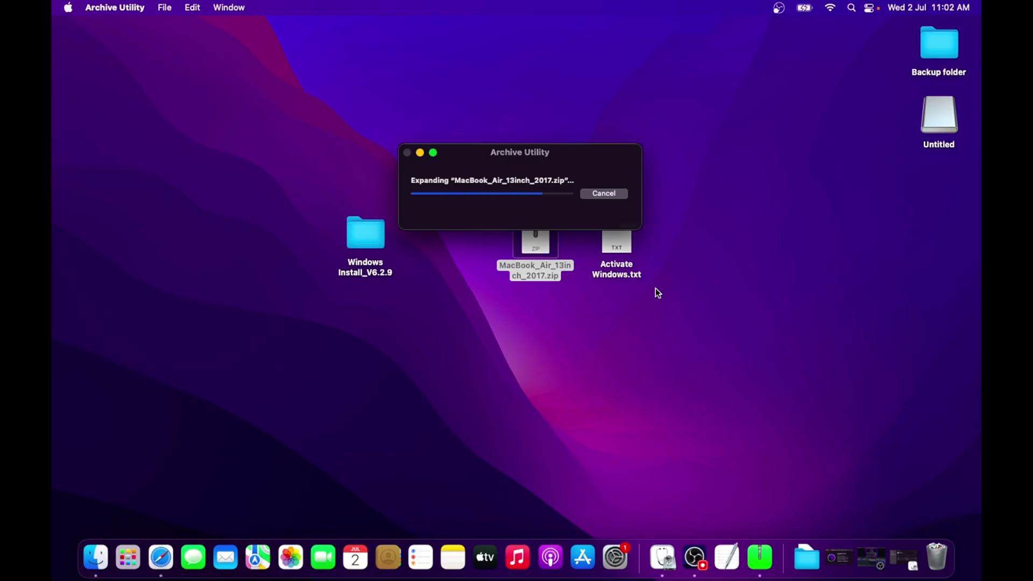
left_click_drag(544, 256, 470, 319)
left_click_drag(698, 185, 936, 118)
left_click(514, 179)
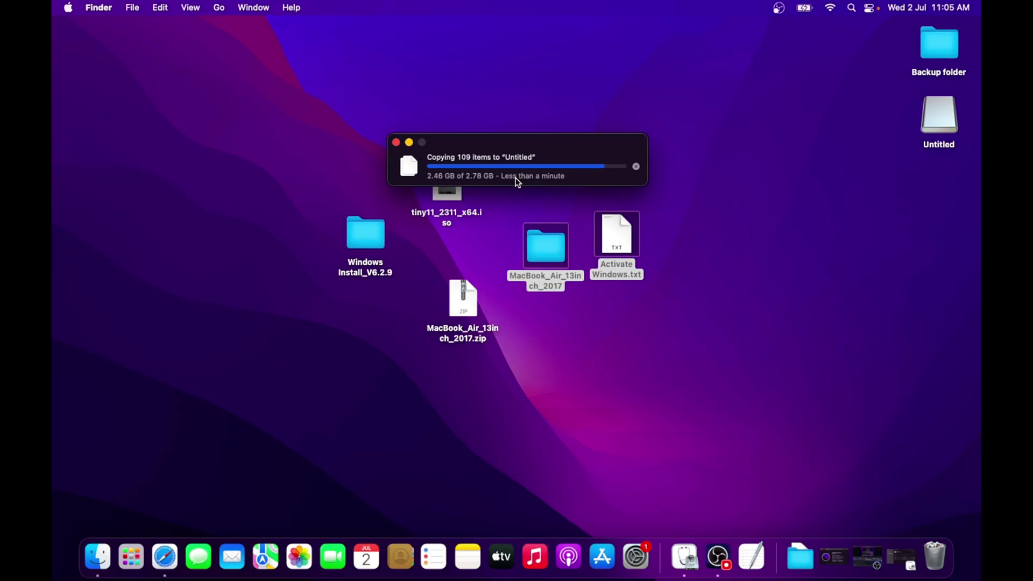
left_click(69, 8)
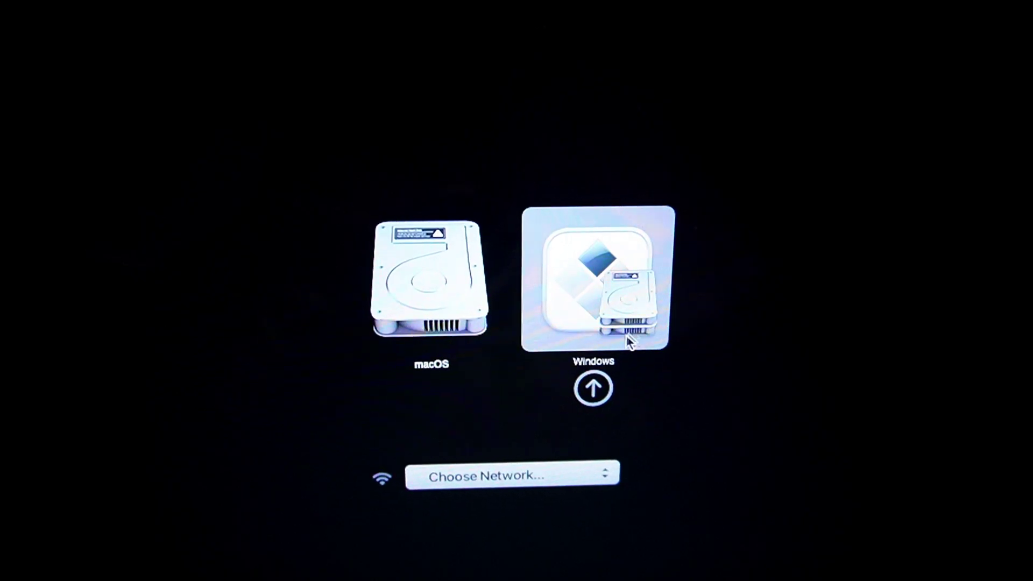
Boot the Mac from the Windows volume in Startup Manager
left_click(599, 389)
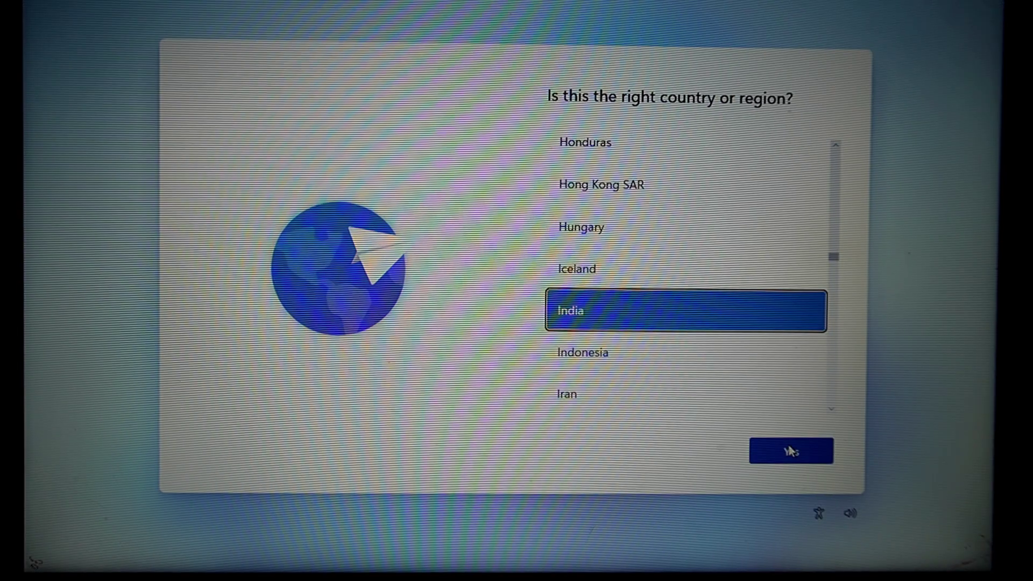
Choose India as the region and English (India) as the only keyboard layout
left_click(788, 453)
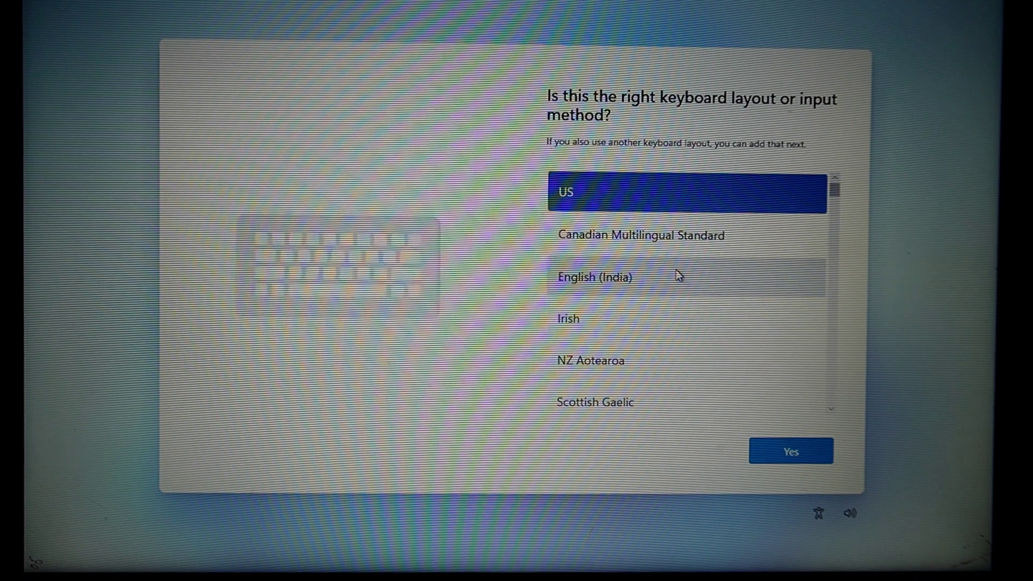
left_click(675, 272)
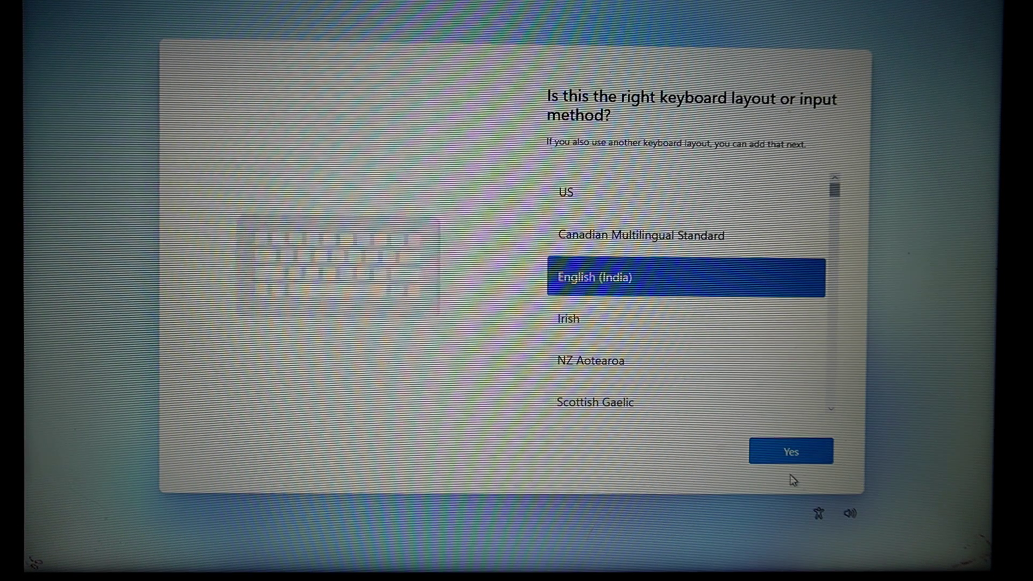
left_click(782, 452)
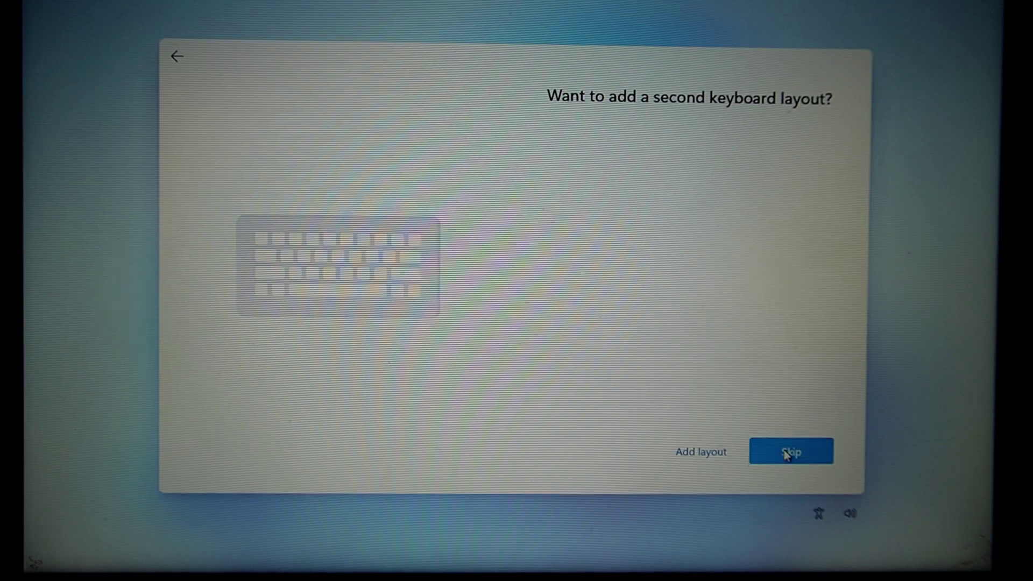
left_click(786, 454)
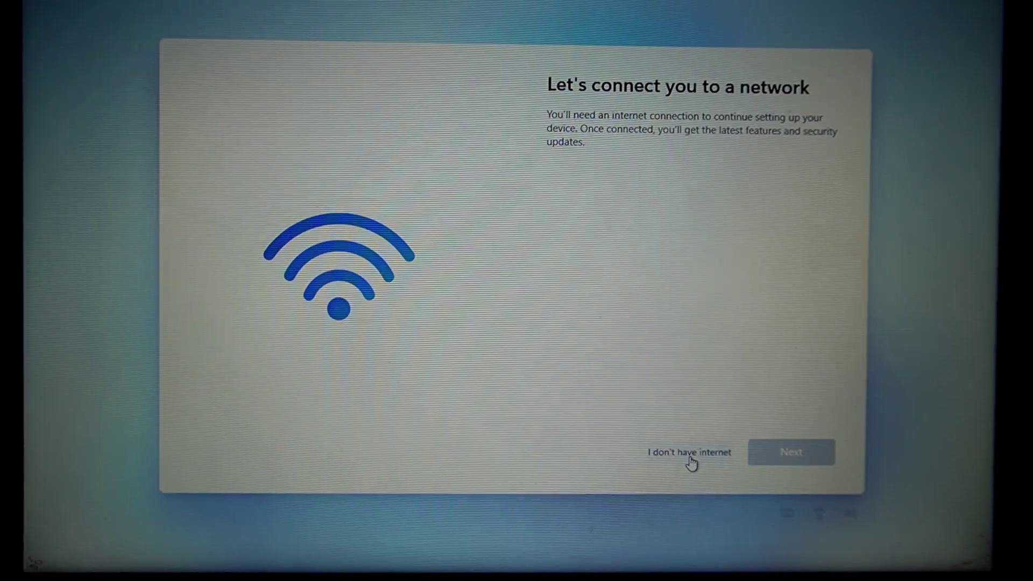
Continue without internet using limited setup and accept the license agreement
left_click(689, 456)
left_click(697, 451)
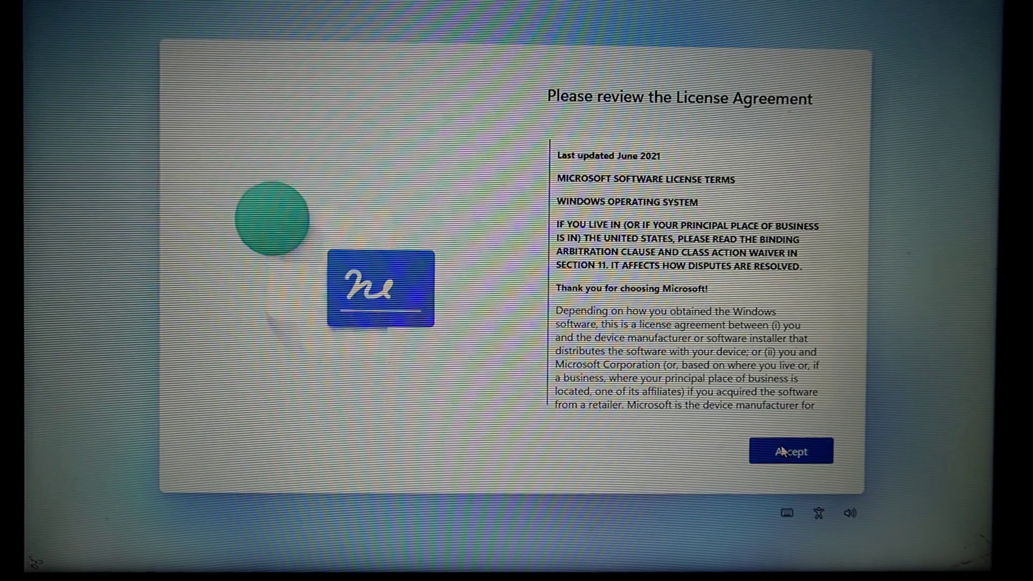
left_click(782, 450)
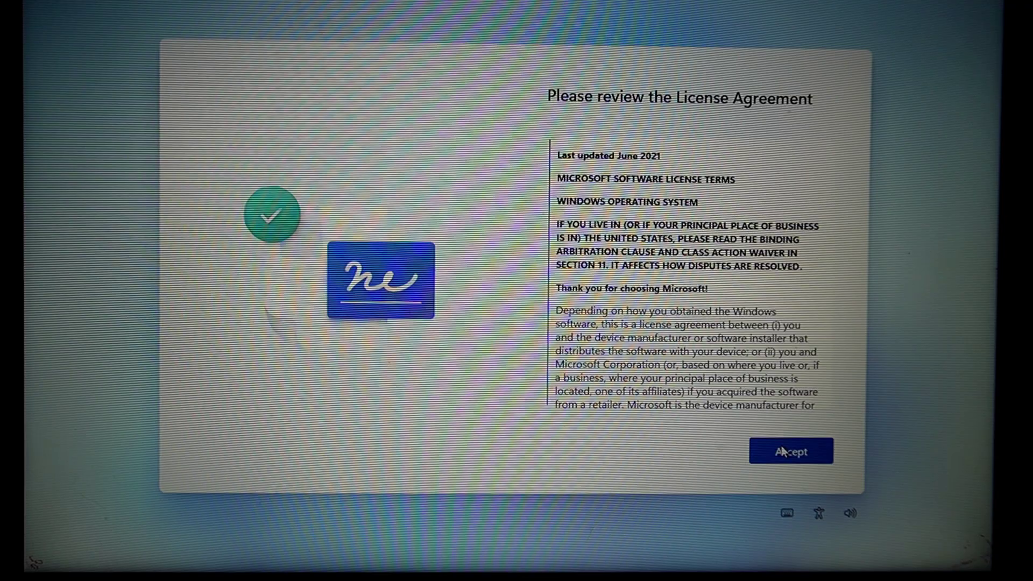
Create the local account with the user's name and a confirmed password
type("Vaibhav Gupta")
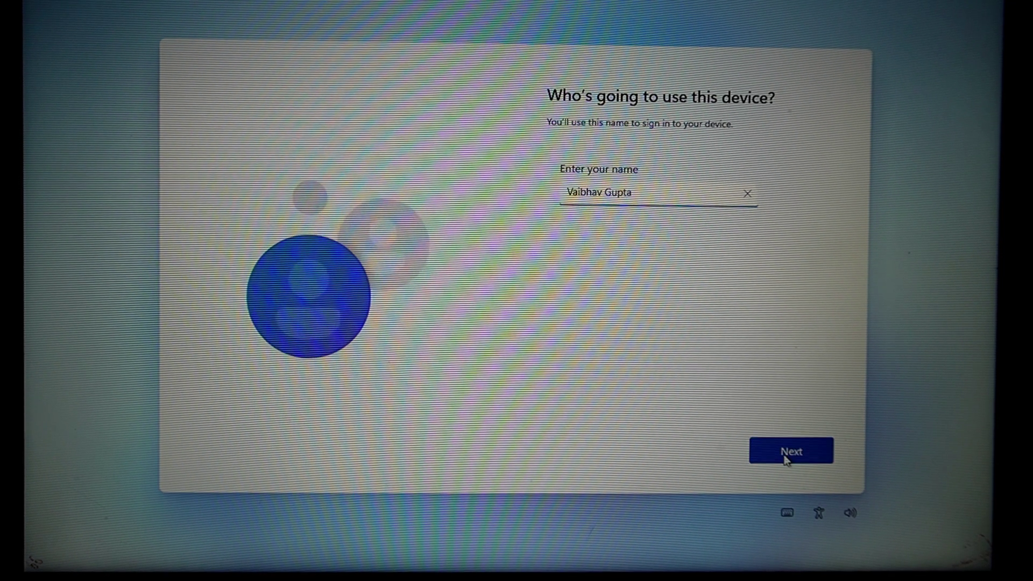
left_click(786, 458)
type("1234")
left_click(789, 458)
type("1234")
left_click(790, 458)
Answer three security questions, including the birth city question
left_click(699, 208)
left_click(693, 252)
left_click(784, 440)
left_click(722, 213)
left_click(645, 214)
type("aaa")
left_click(773, 457)
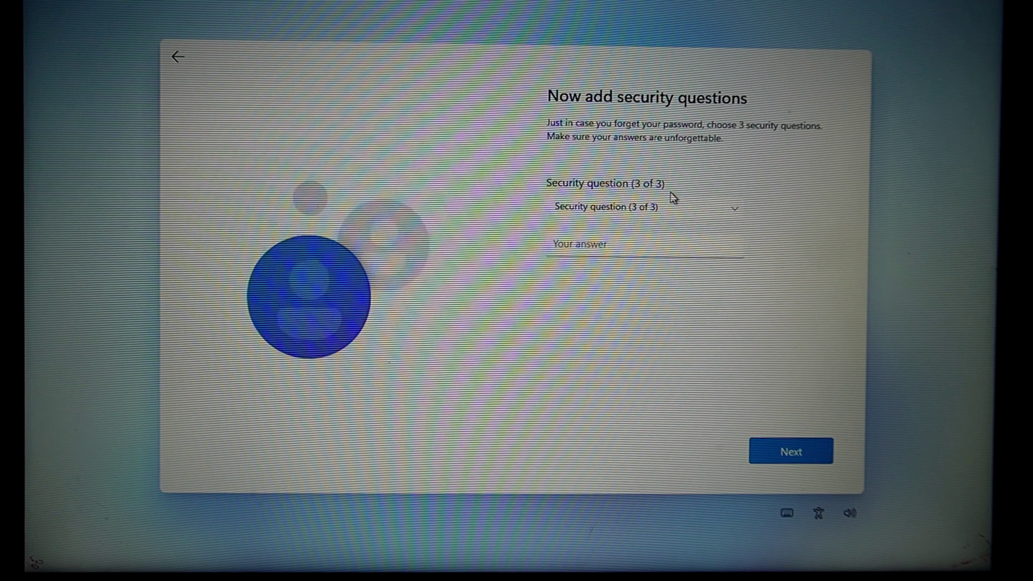
left_click(673, 214)
left_click(643, 249)
type("aaa")
left_click(807, 450)
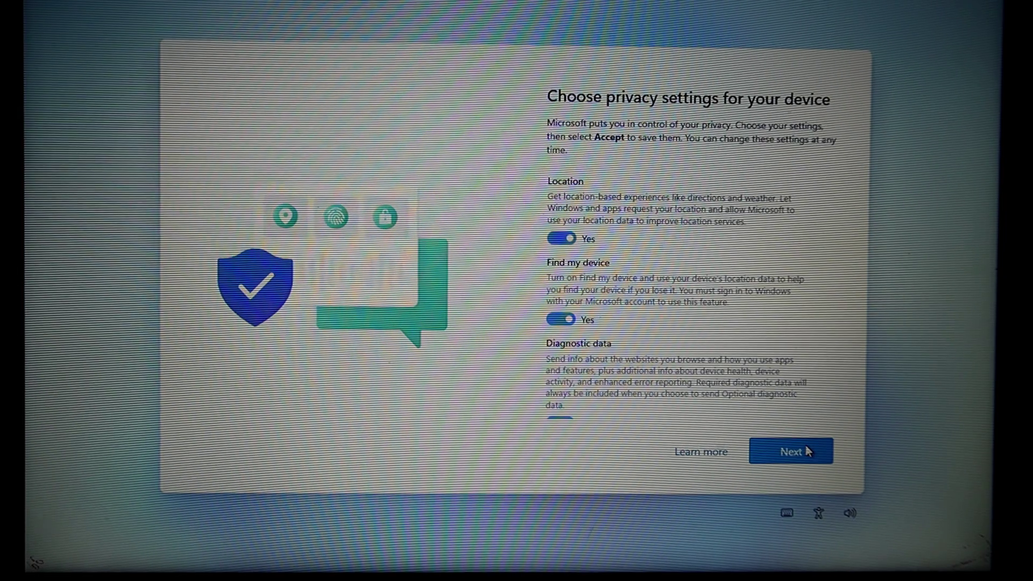
Accept the default privacy settings to finish setup
left_click(805, 450)
left_click(801, 451)
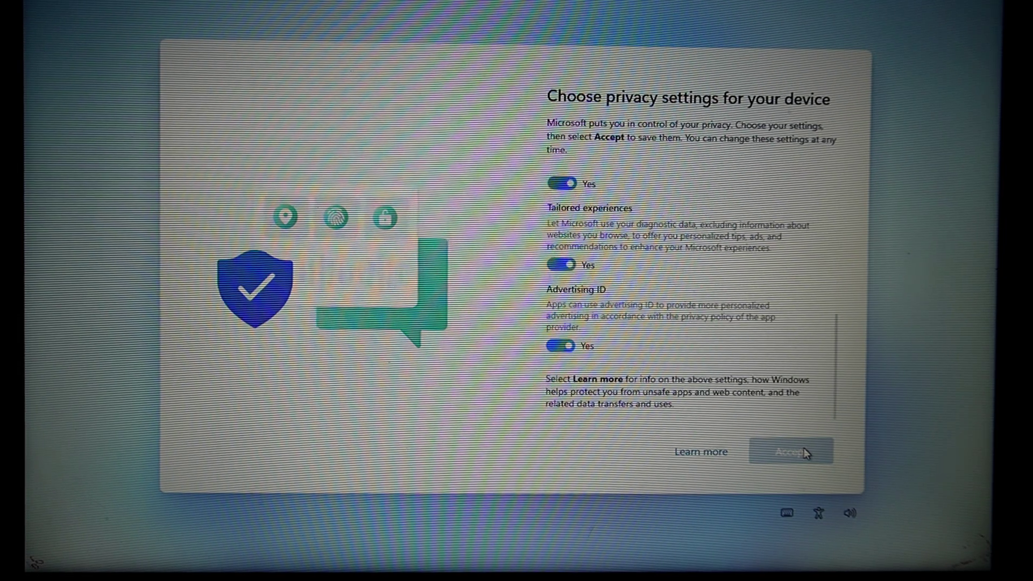
left_click(789, 451)
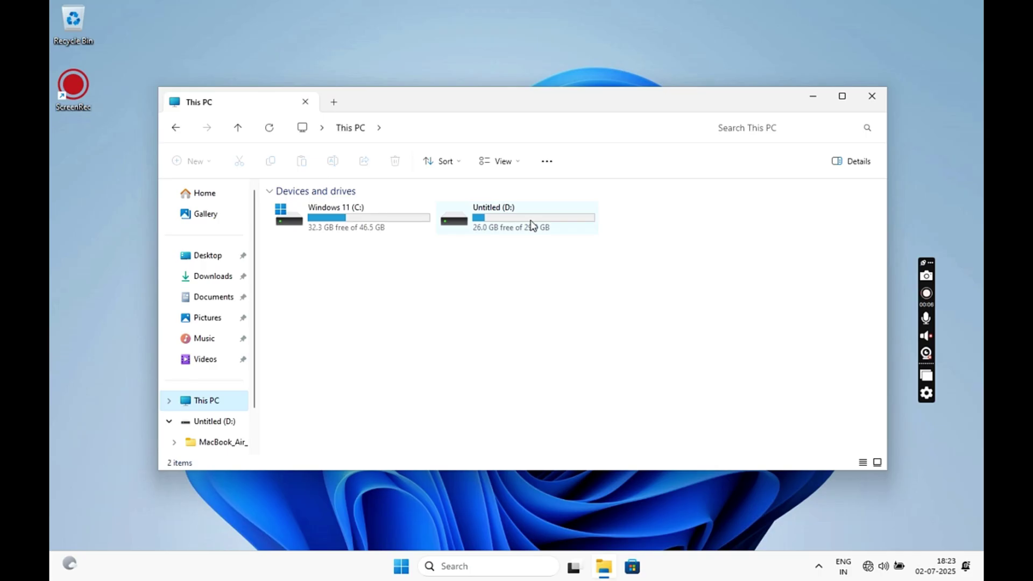
Run Setup from D:\MacBook_Air_13inch_2017\BootCamp, accept the terms and install the Boot Camp drivers
double_click(531, 224)
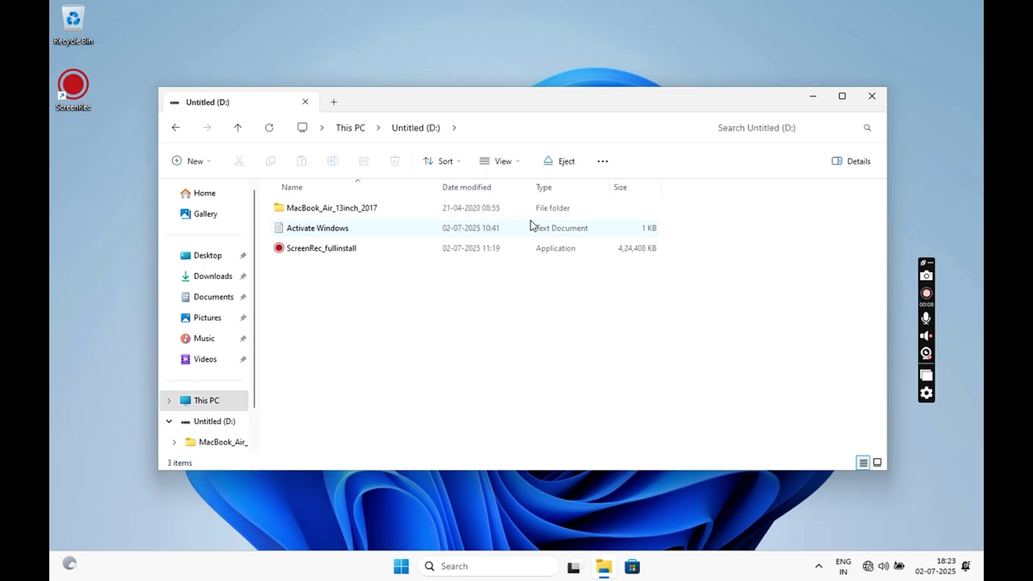
double_click(350, 211)
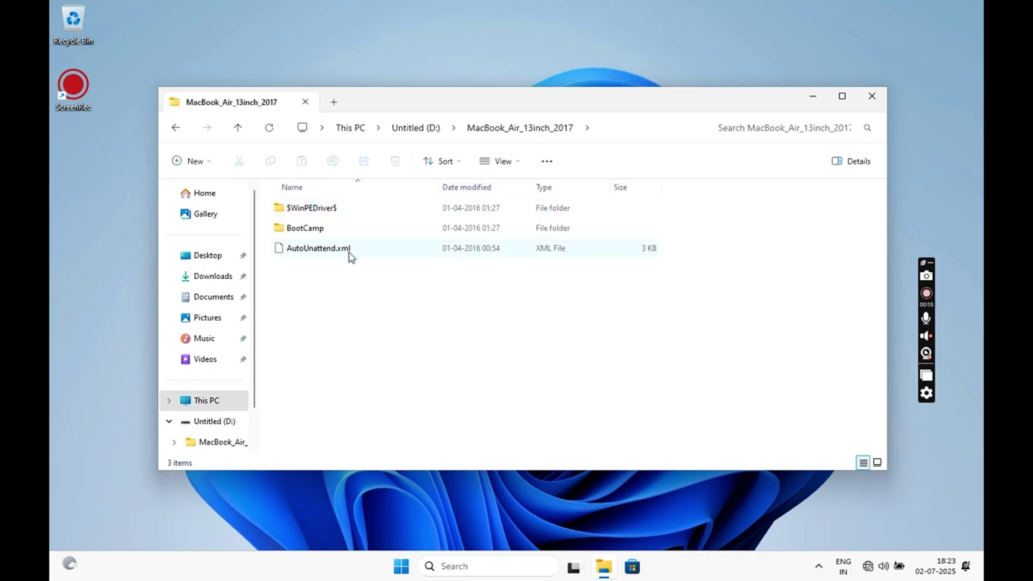
double_click(329, 233)
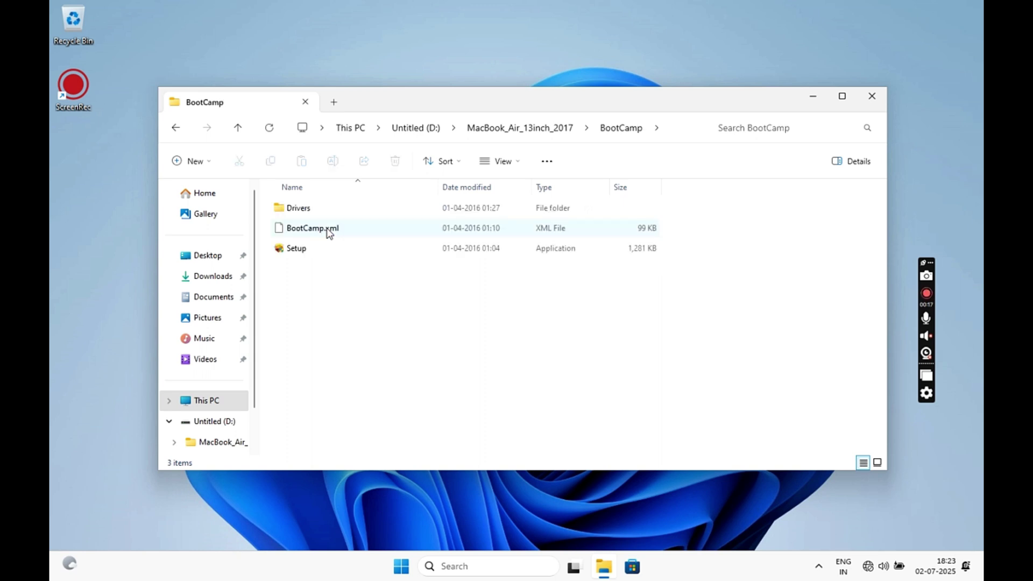
double_click(328, 247)
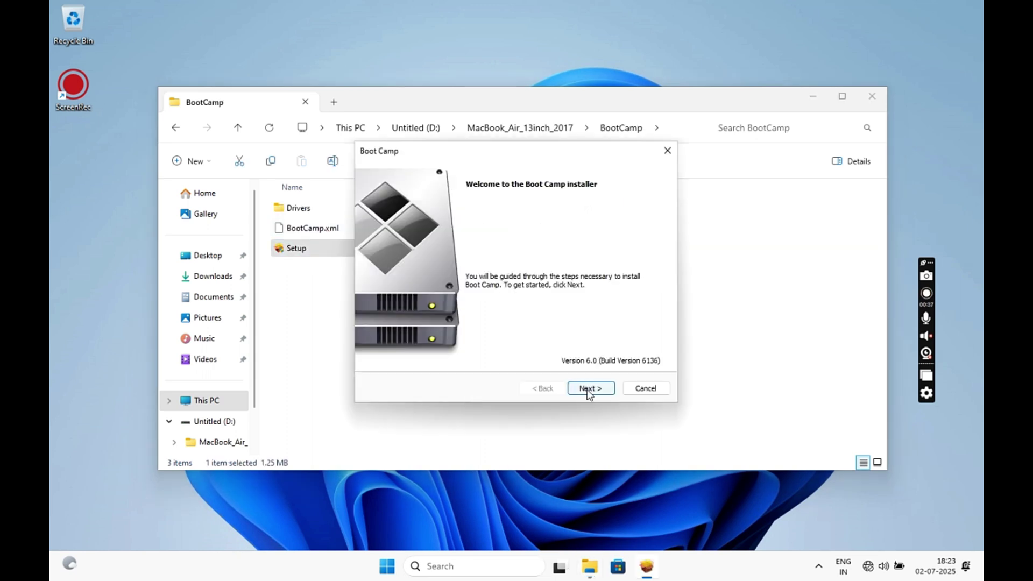
left_click(588, 388)
left_click(456, 335)
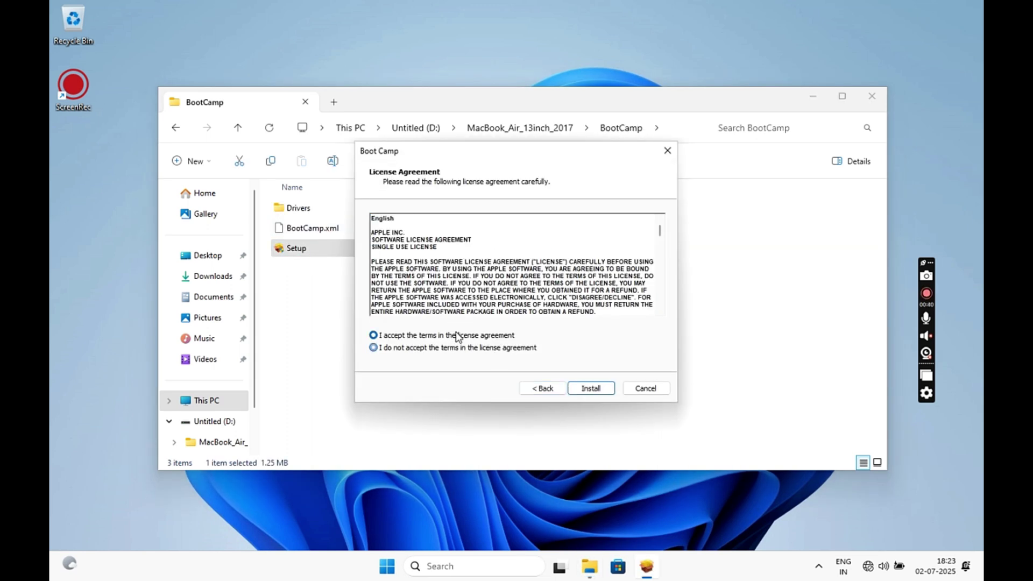
left_click(592, 389)
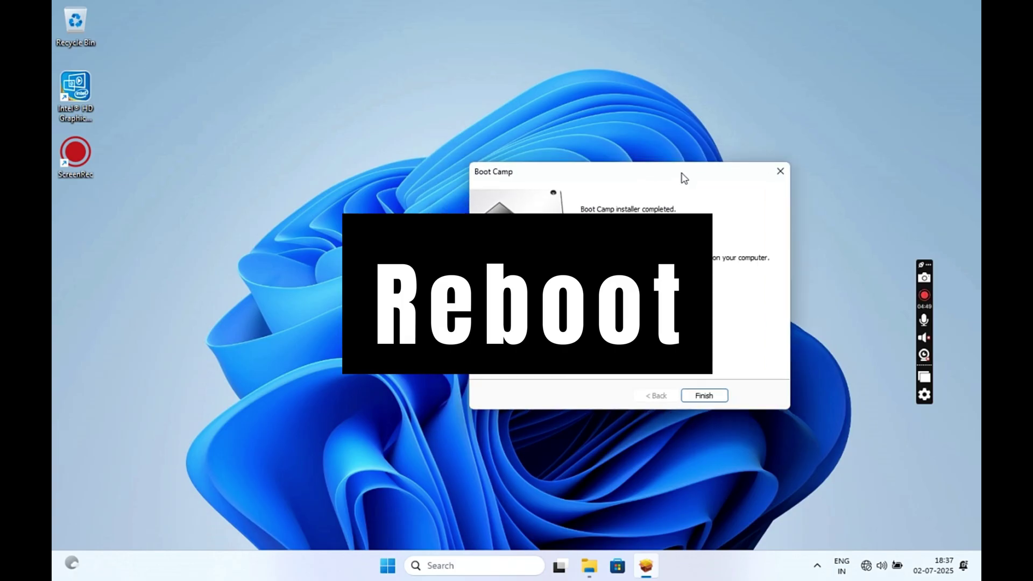
left_click_drag(682, 175, 766, 168)
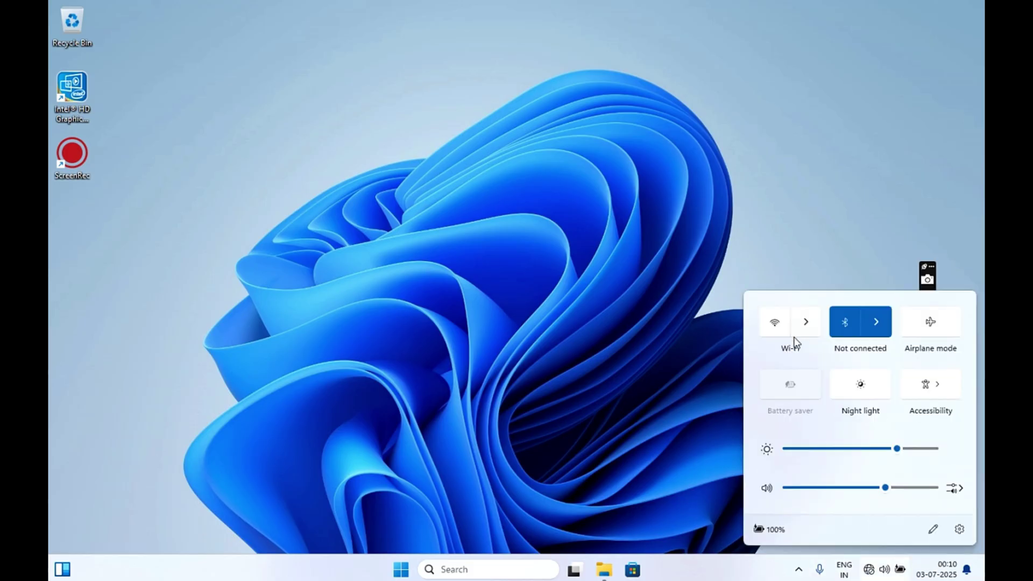
Turn Wi-Fi on and connect to the ENETWIFI-5G_EXT network
left_click(772, 328)
left_click(805, 322)
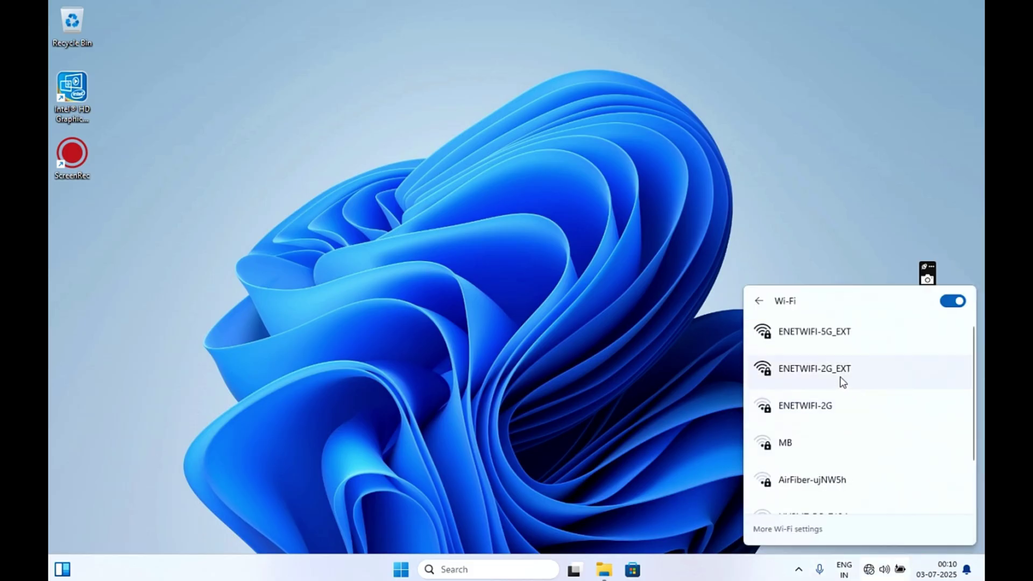
left_click(836, 342)
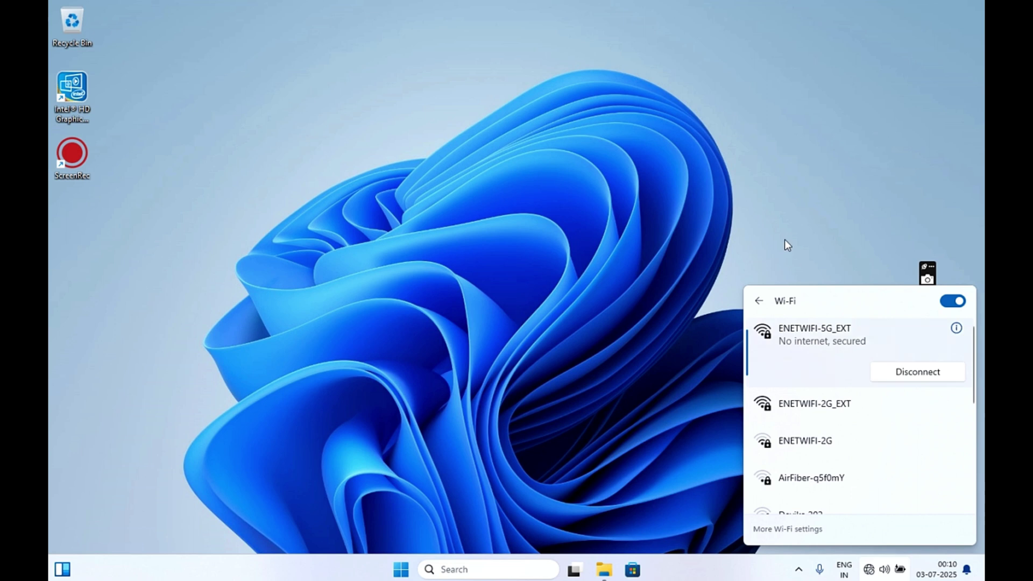
left_click(784, 240)
Raise volume and brightness to maximum in Quick Settings and minimize Settings
left_click(874, 576)
left_click_drag(882, 487, 945, 487)
mouse_move(900, 452)
left_click_drag(899, 450, 951, 457)
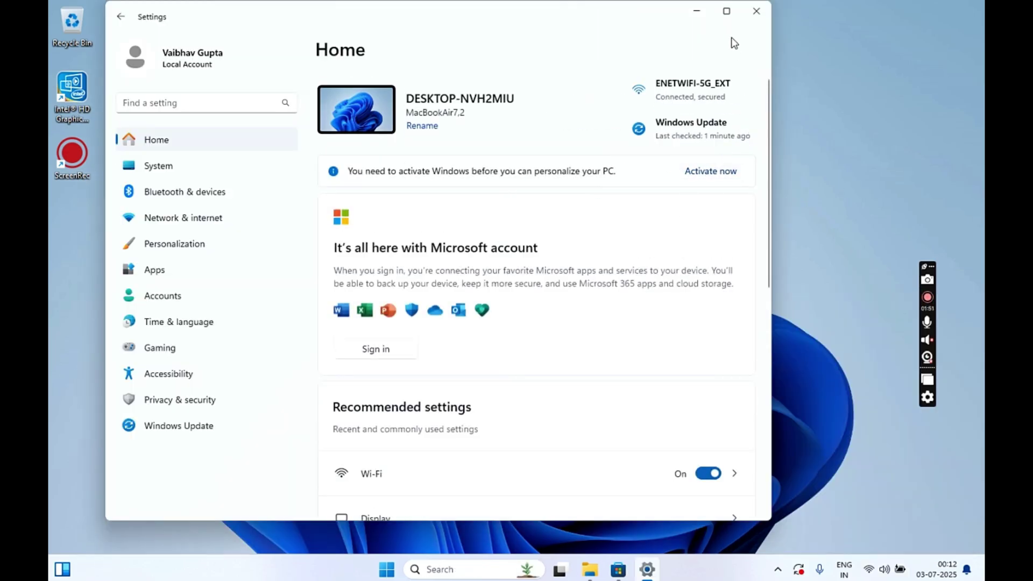
left_click(696, 13)
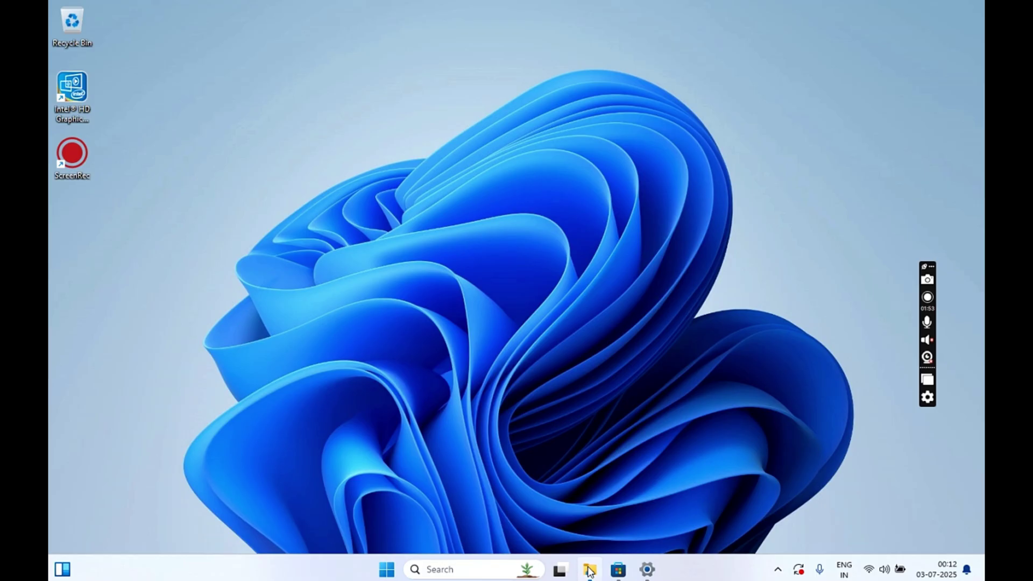
left_click(590, 571)
Open the Activate Windows notes from D: and launch Command Prompt as administrator
double_click(388, 126)
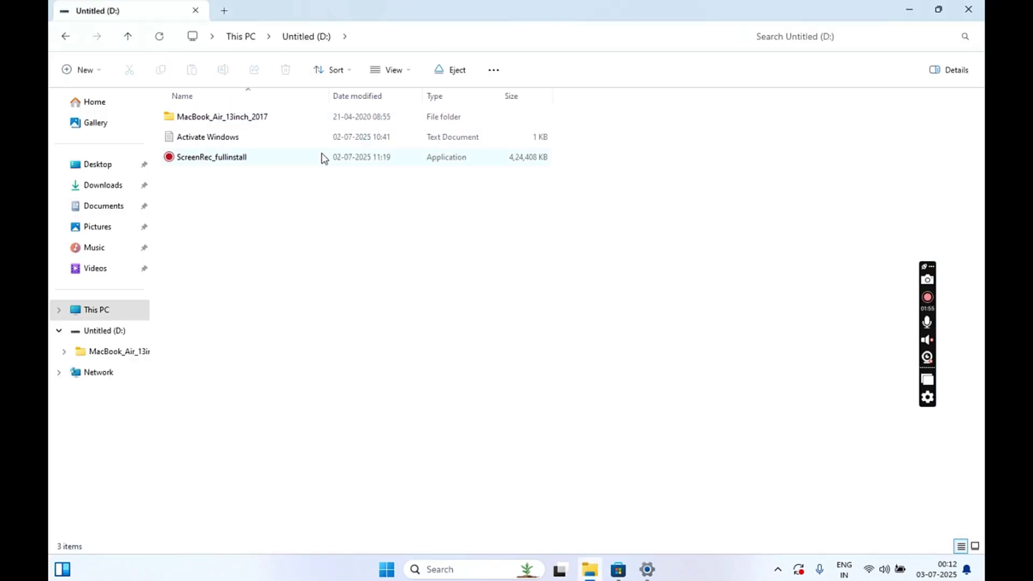
left_click(224, 139)
double_click(223, 138)
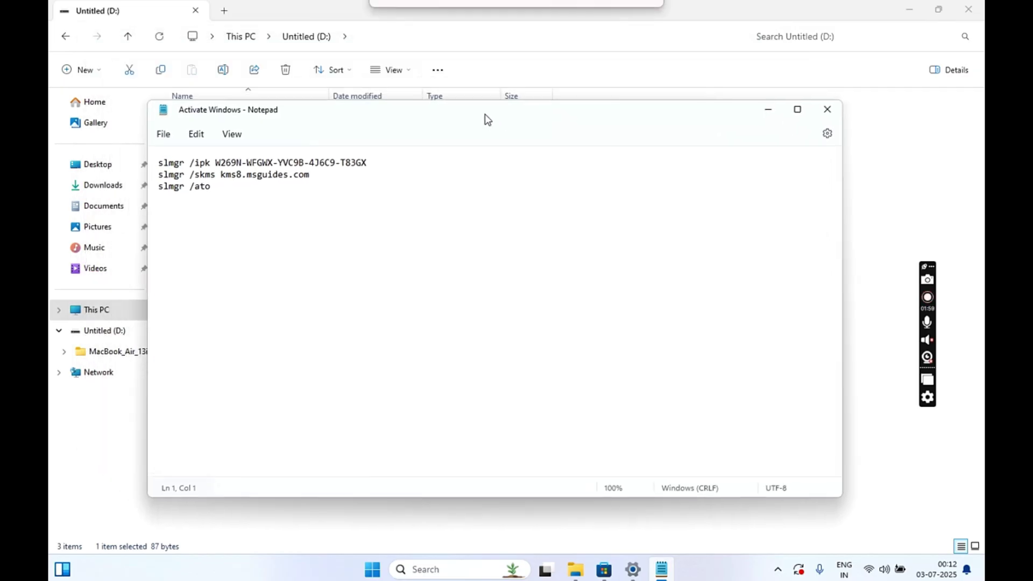
left_click(370, 570)
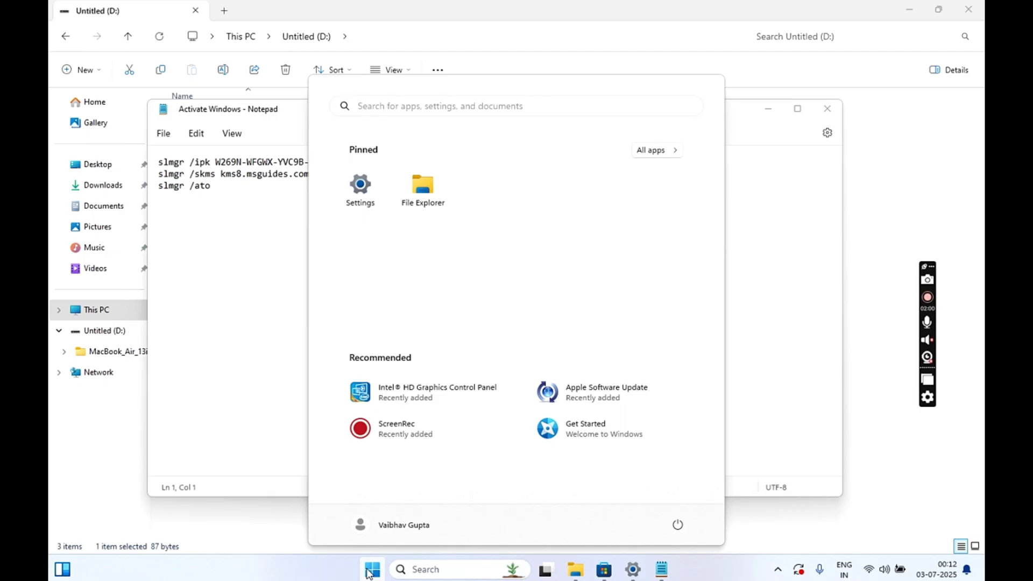
type("cmd")
right_click(391, 210)
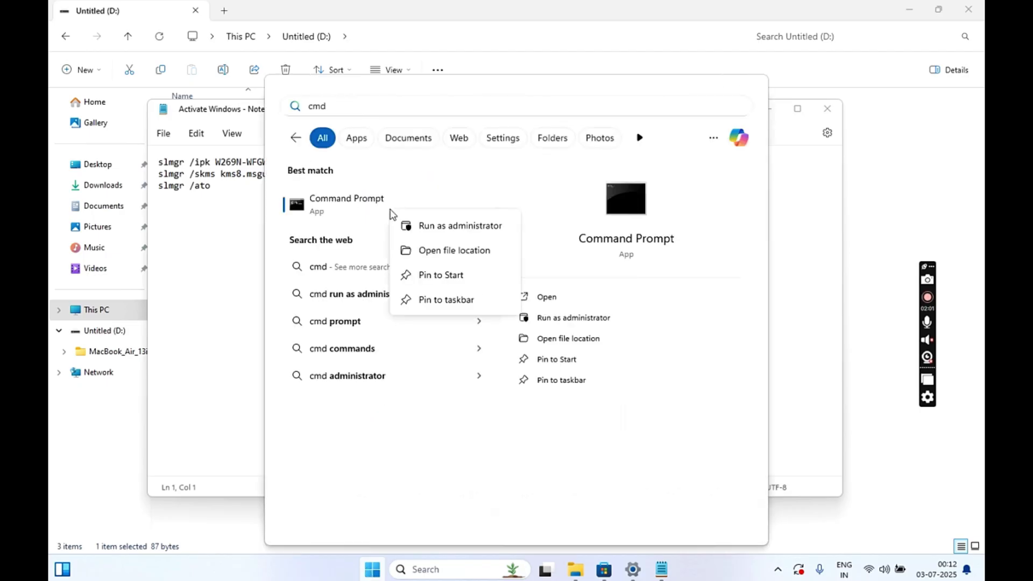
left_click(456, 227)
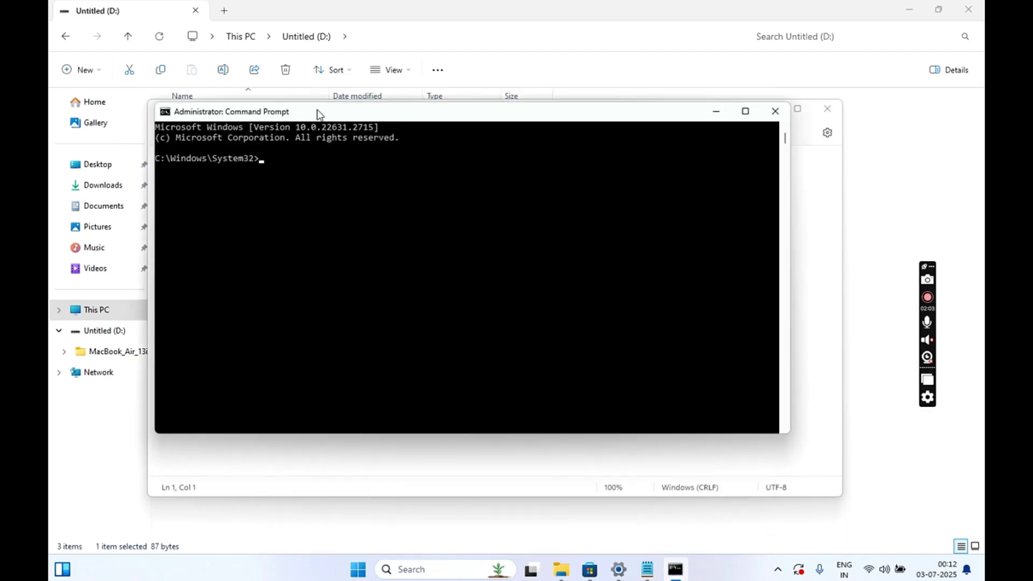
left_click_drag(316, 121, 316, 206)
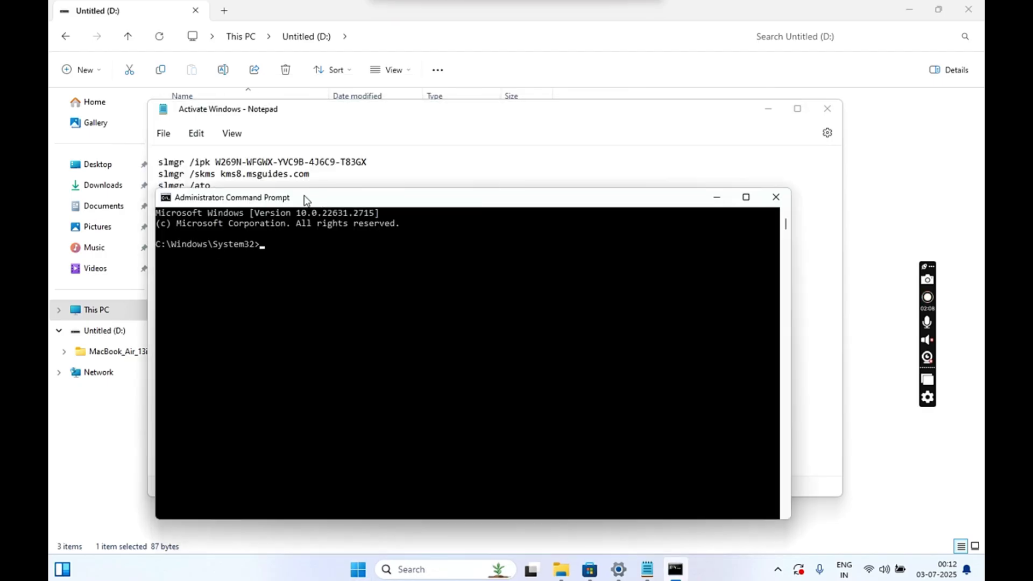
Copy the slmgr /ipk product key line from the notes and run it
triple_click(154, 167)
right_click(179, 170)
left_click(238, 235)
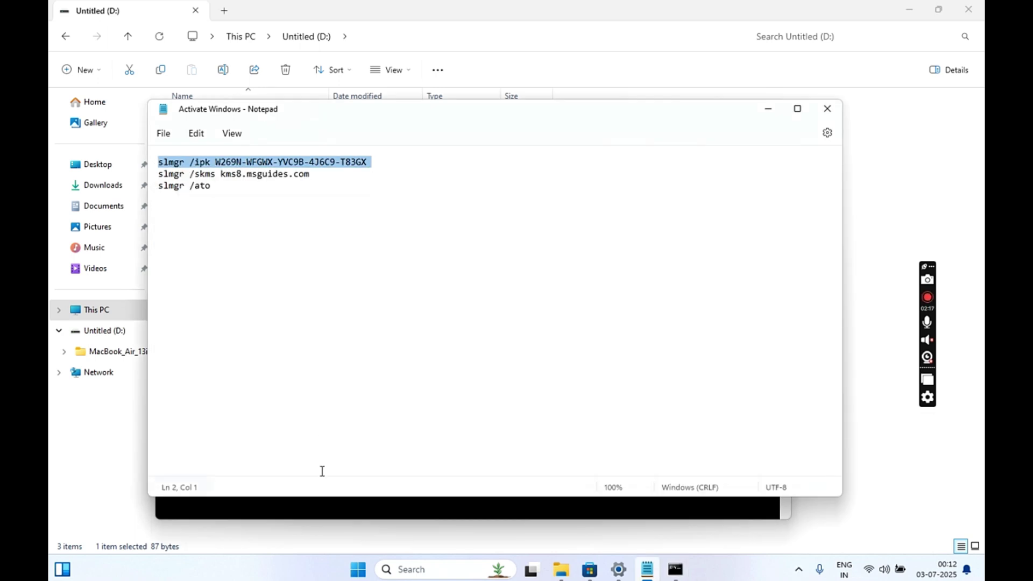
left_click(323, 508)
right_click(381, 393)
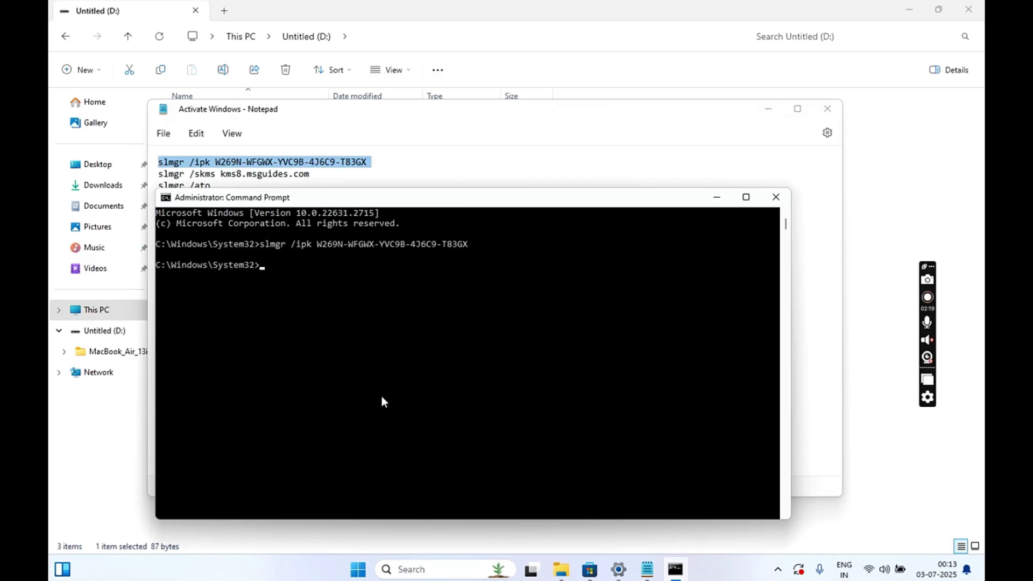
Run the slmgr /skms KMS server command and dismiss its success message
left_click_drag(157, 173, 316, 176)
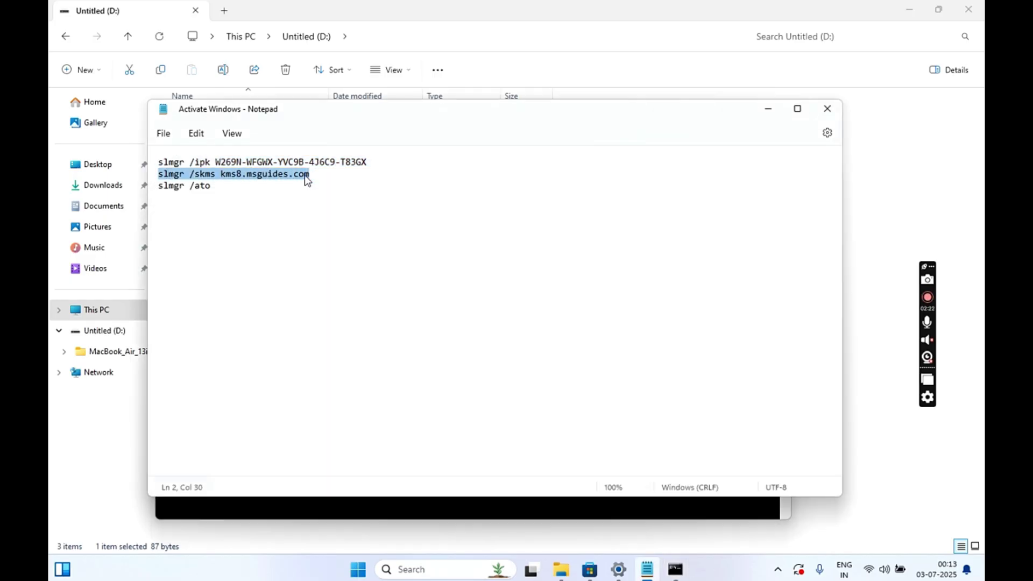
left_click(369, 507)
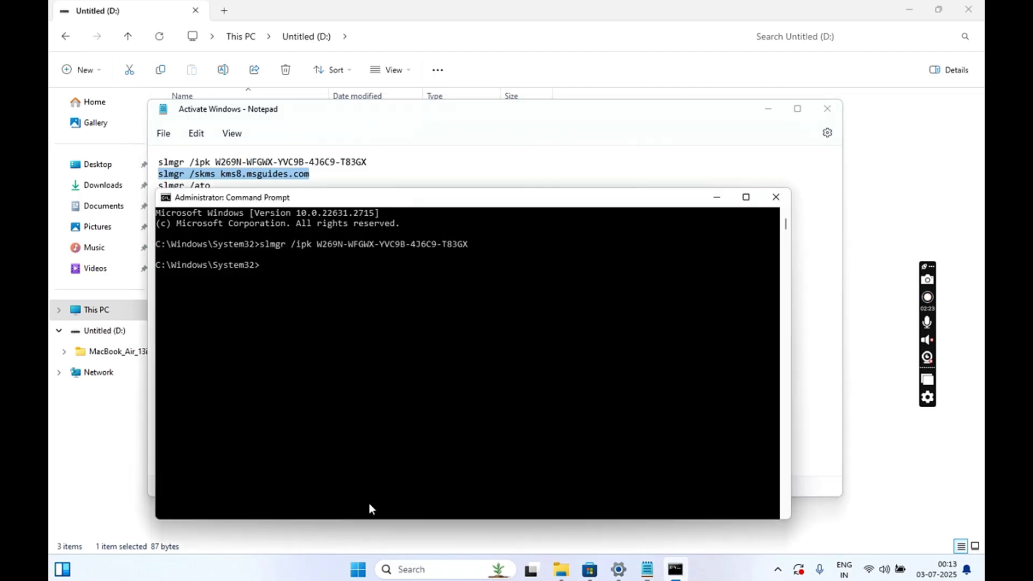
right_click(396, 383)
key("Return")
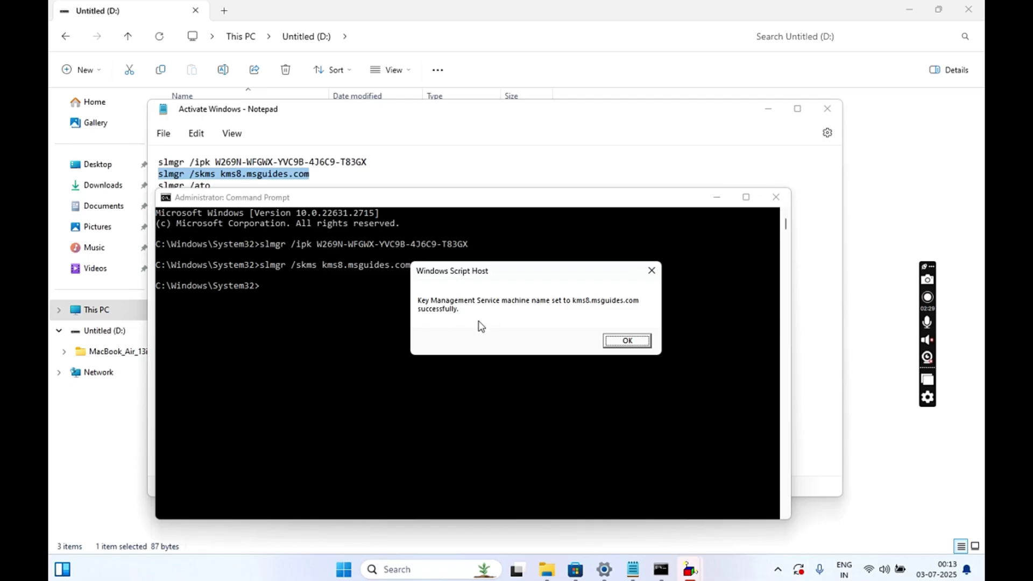
left_click(626, 341)
Copy the slmgr /ato line into Command Prompt and run it to activate Windows
left_click(422, 144)
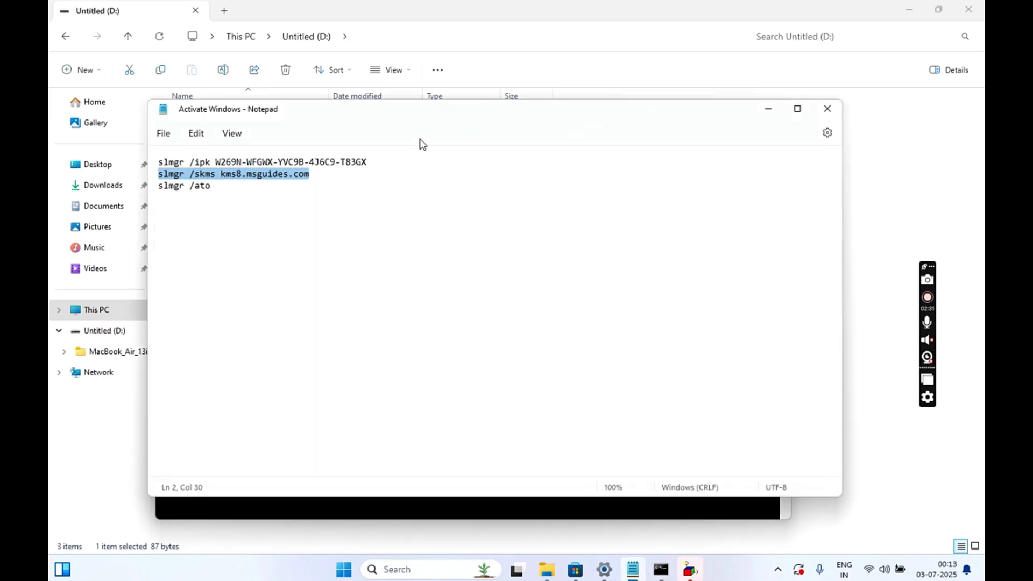
left_click_drag(158, 187, 214, 186)
right_click(210, 190)
left_click(269, 252)
left_click(366, 508)
right_click(405, 401)
key("Return")
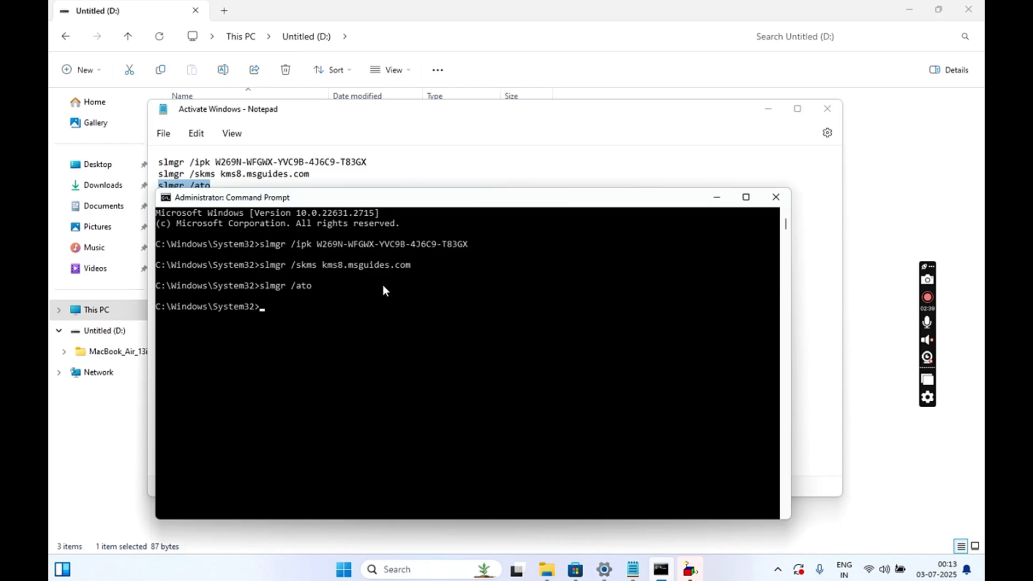
Close the notes and show the successful activation message
left_click_drag(487, 198, 550, 147)
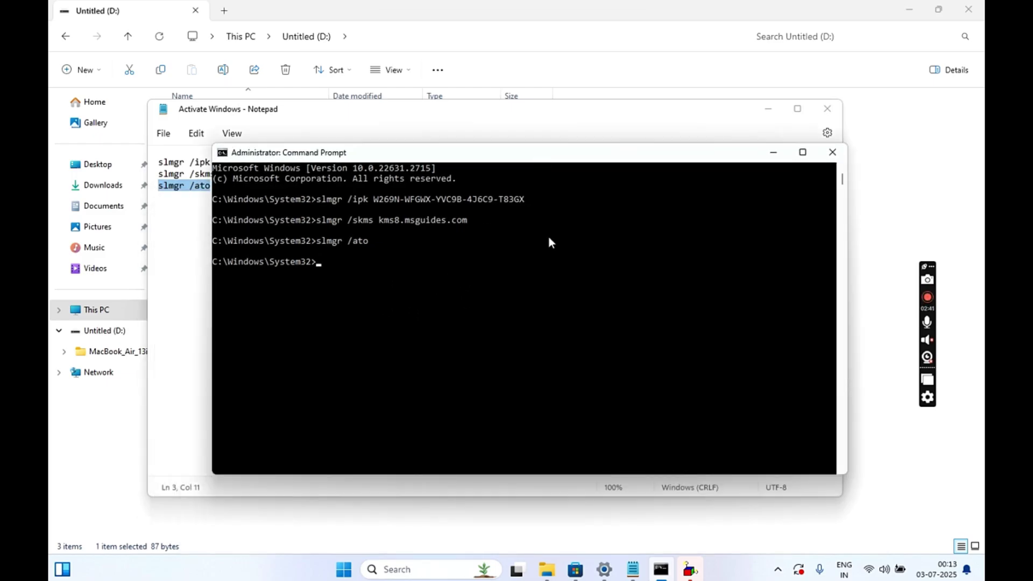
left_click(832, 110)
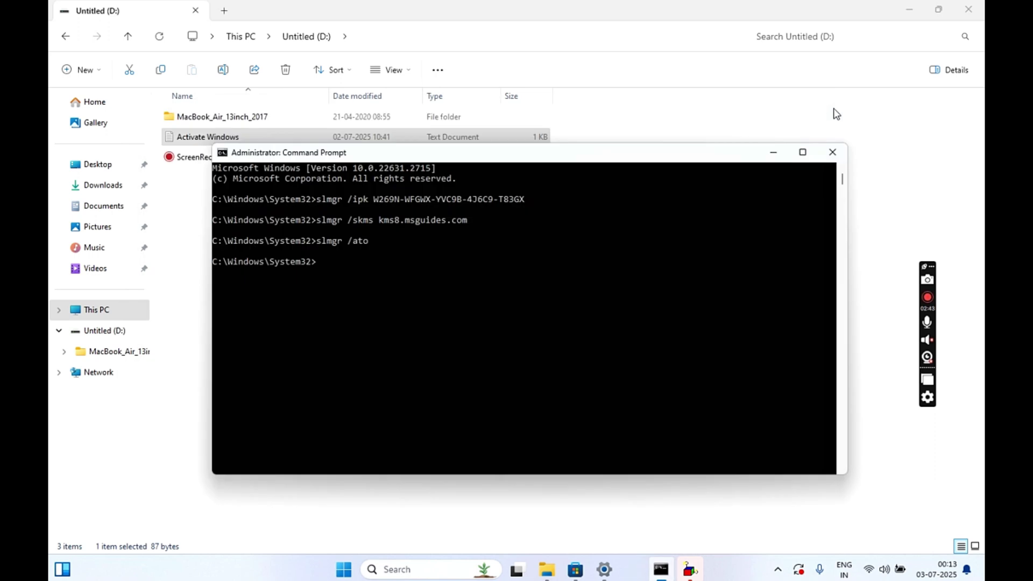
left_click(908, 11)
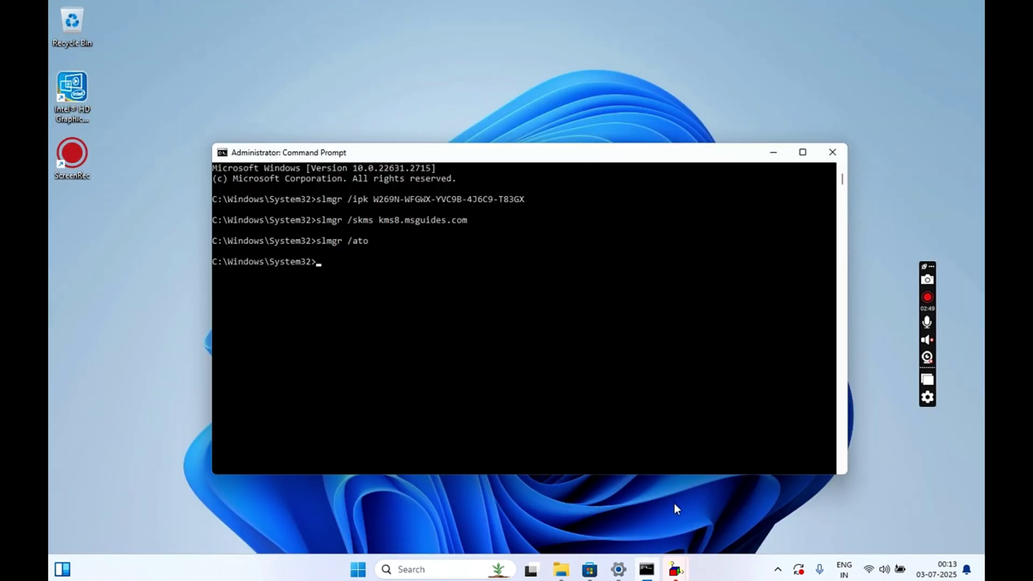
mouse_move(674, 572)
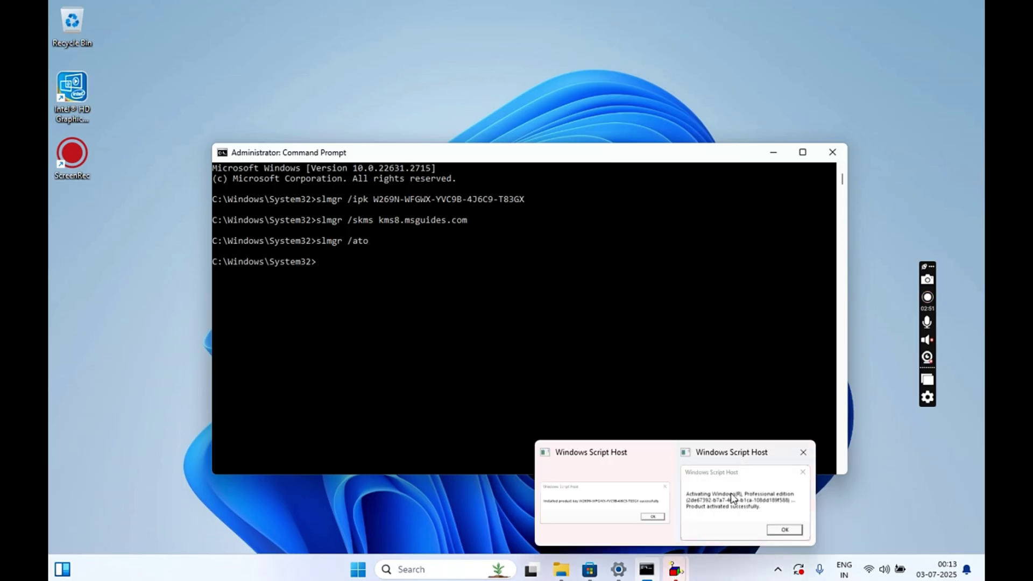
left_click(730, 492)
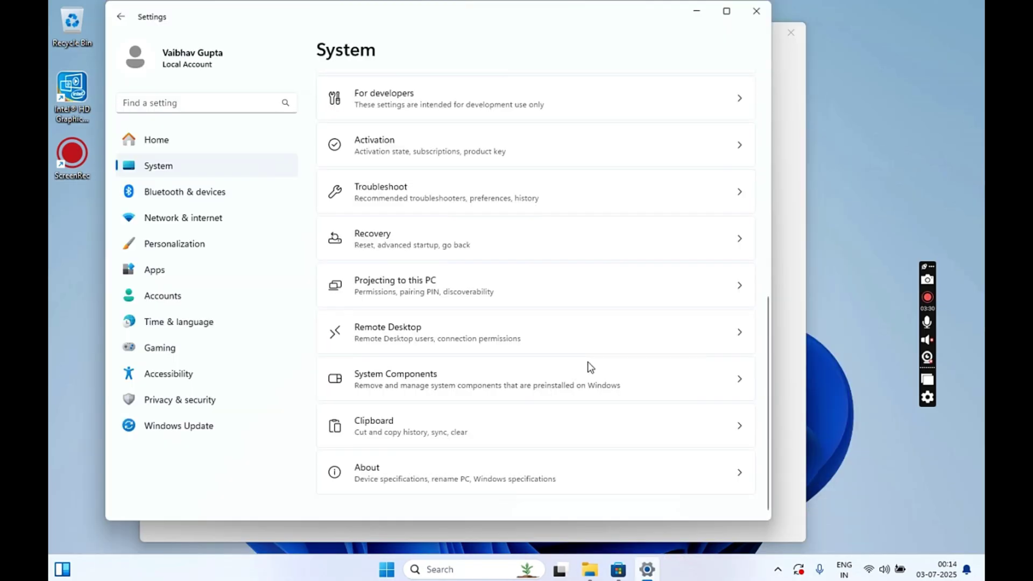
scroll(589, 366, "up", 10)
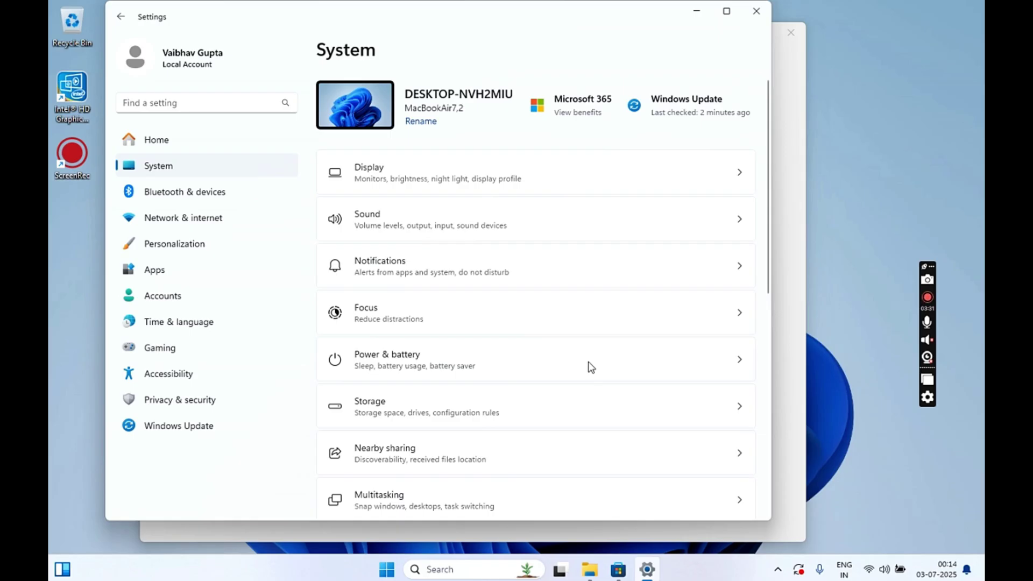
Go to Windows Update > Advanced options > Optional updates
left_click(185, 426)
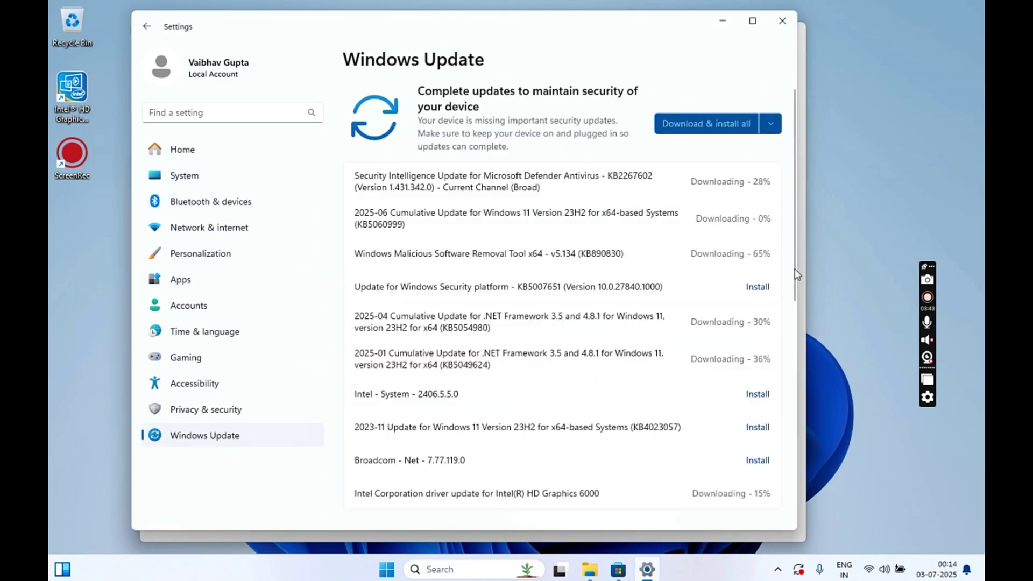
scroll(791, 302, "down", 6)
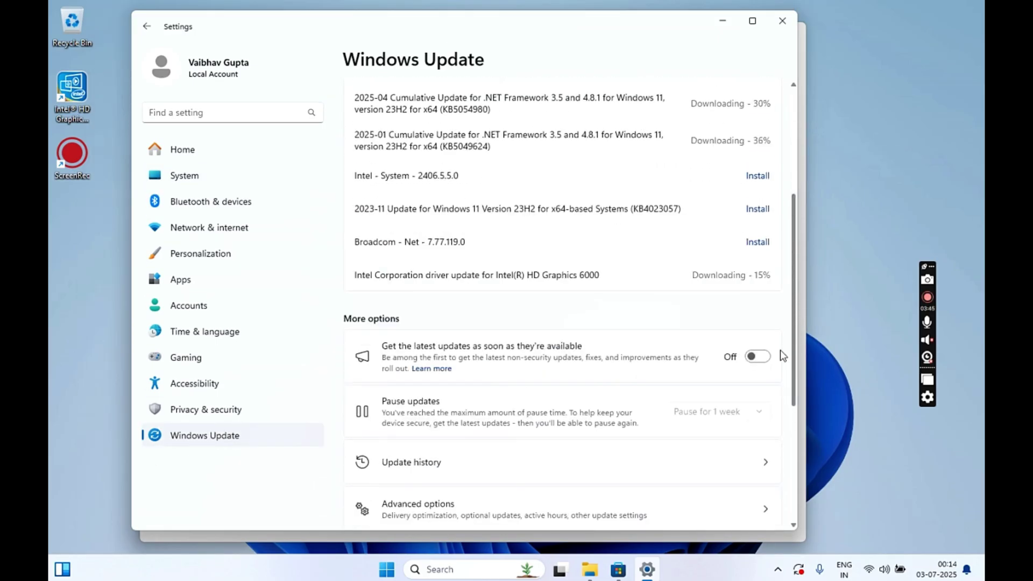
scroll(779, 409, "down", 5)
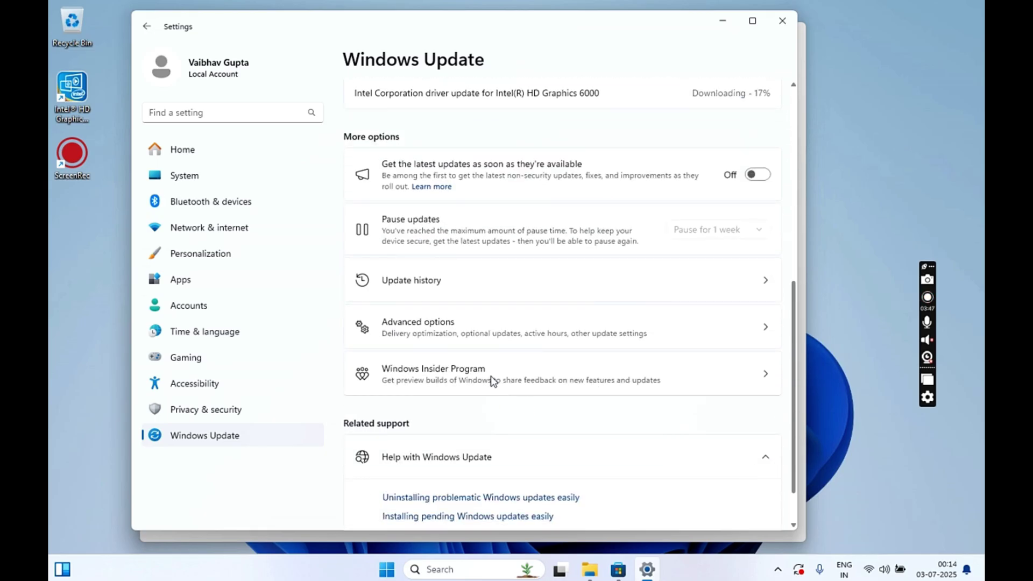
left_click(521, 329)
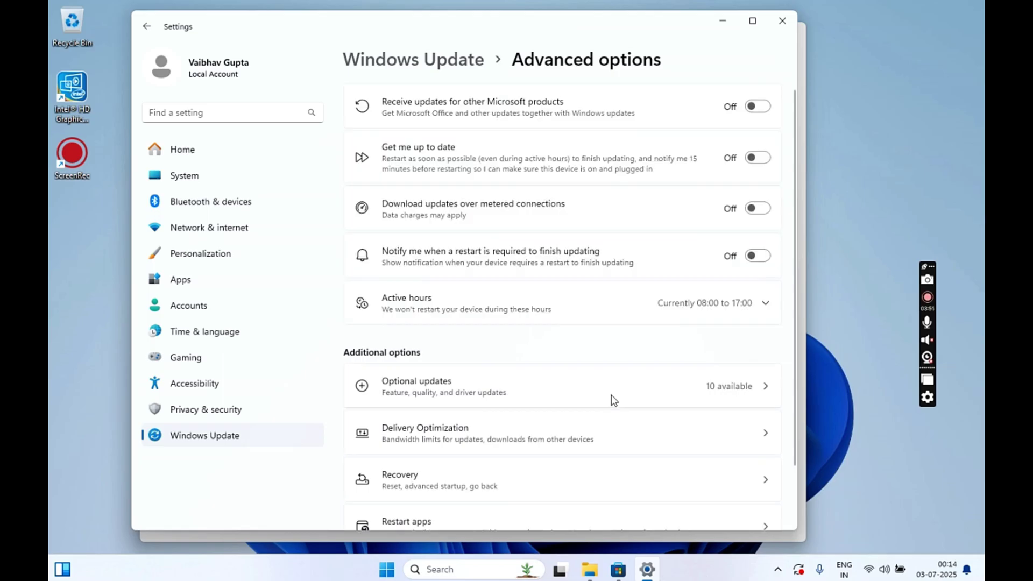
left_click(689, 390)
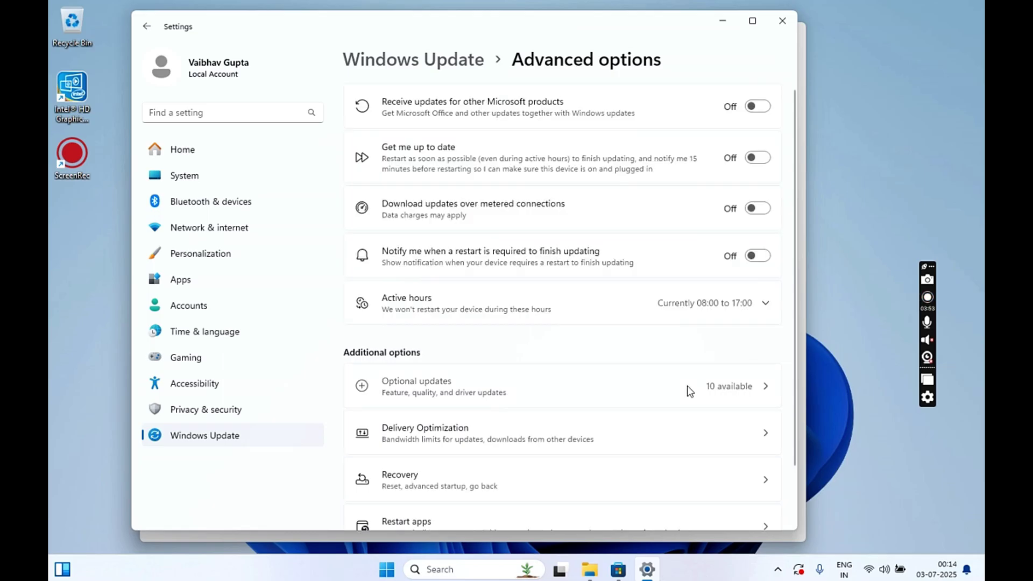
Tick the cumulative update preview, all eight Intel driver updates and the .NET Framework preview
left_click(361, 149)
left_click(390, 188)
left_click(362, 240)
left_click(362, 278)
left_click(362, 314)
left_click(361, 347)
left_click(362, 381)
left_click(361, 414)
left_click(361, 447)
left_click(362, 480)
scroll(457, 492, "down", 2)
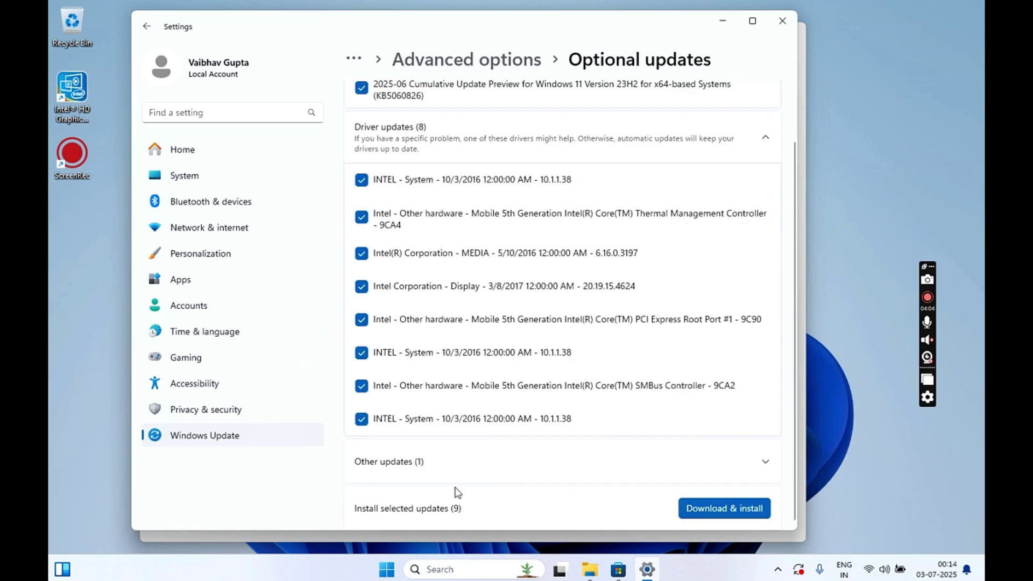
left_click(454, 468)
left_click(362, 463)
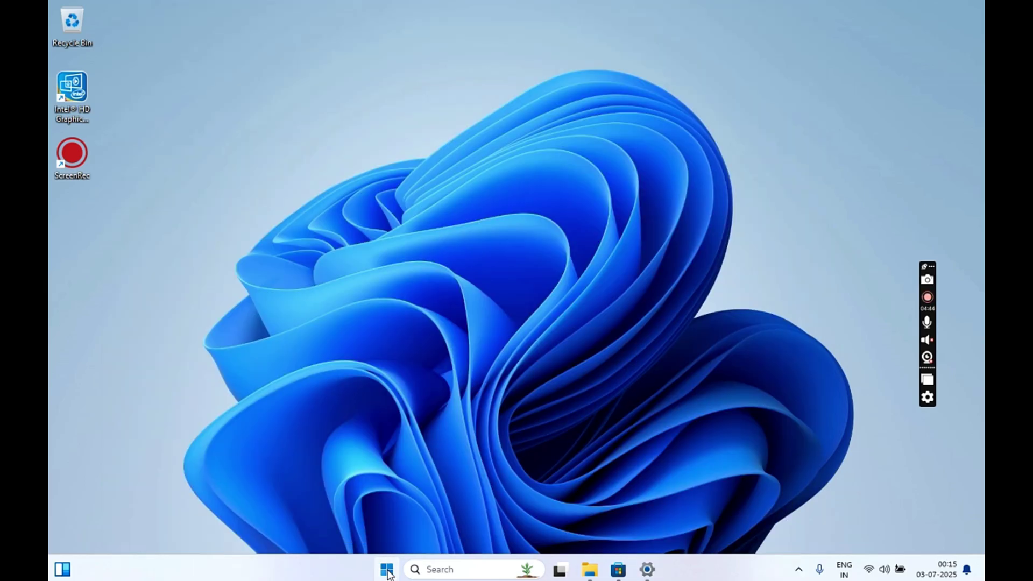
Launch Apple Software Update from All apps and install all 3 listed items
left_click(386, 569)
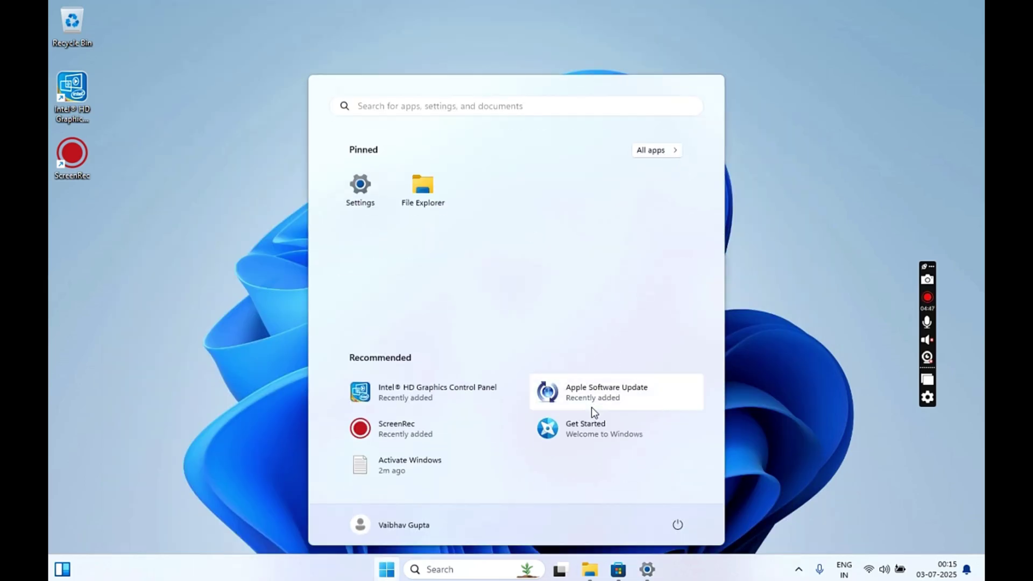
left_click(653, 150)
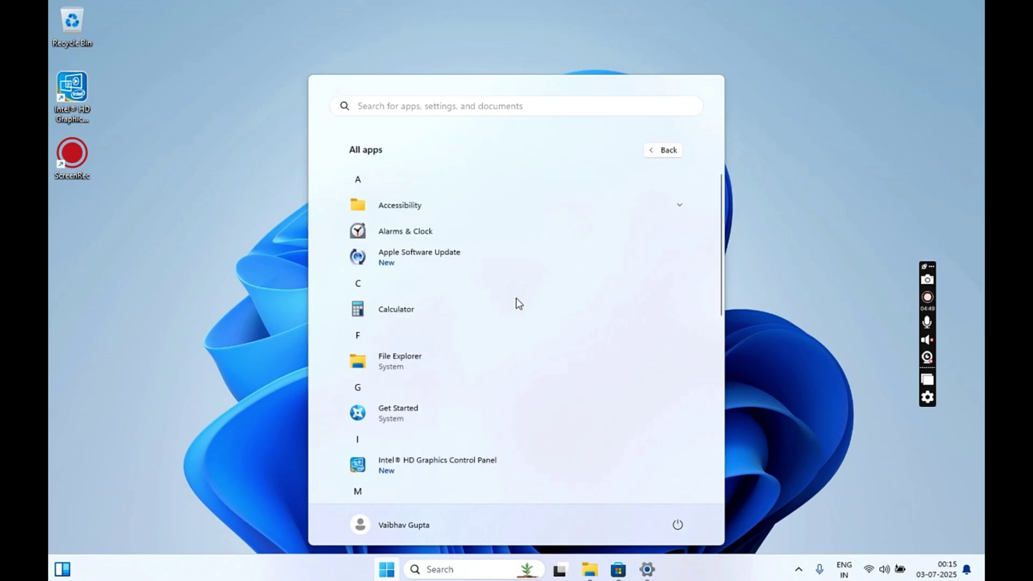
left_click(408, 262)
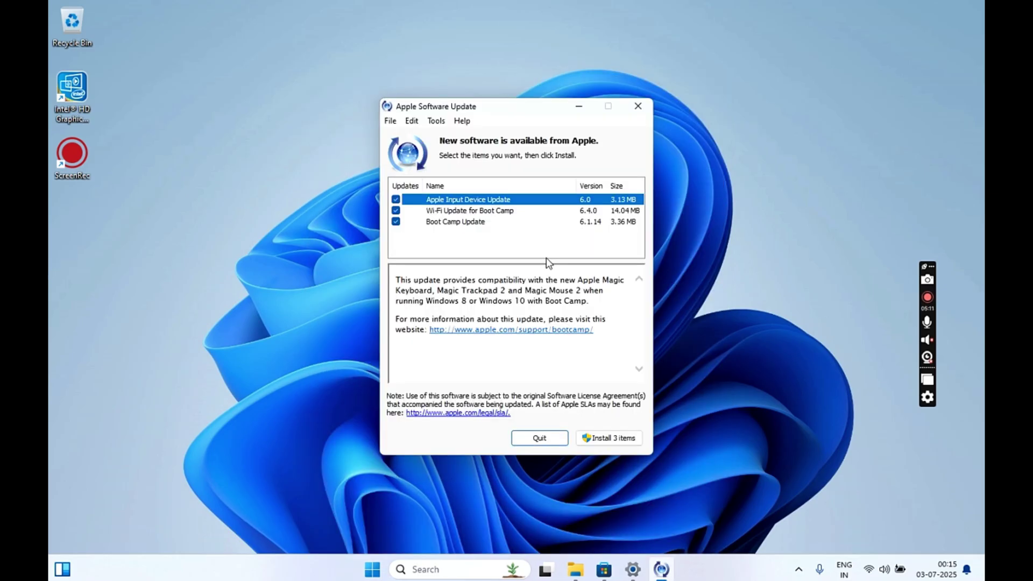
left_click(611, 439)
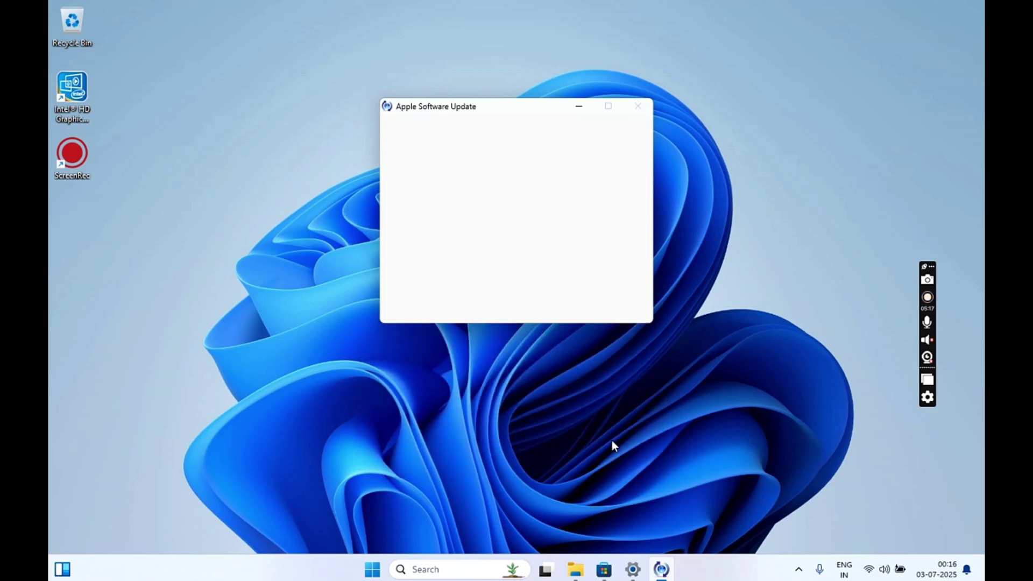